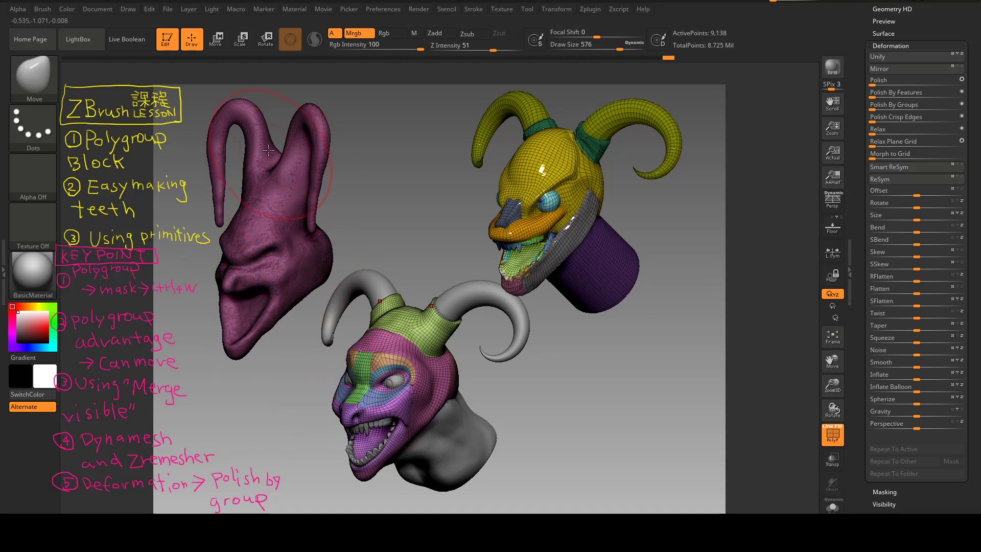
Select the Move brush (B, M, V), reshape the lower head's jaw, and dock the Brush palette left.
key(b)
key(m)
key(v)
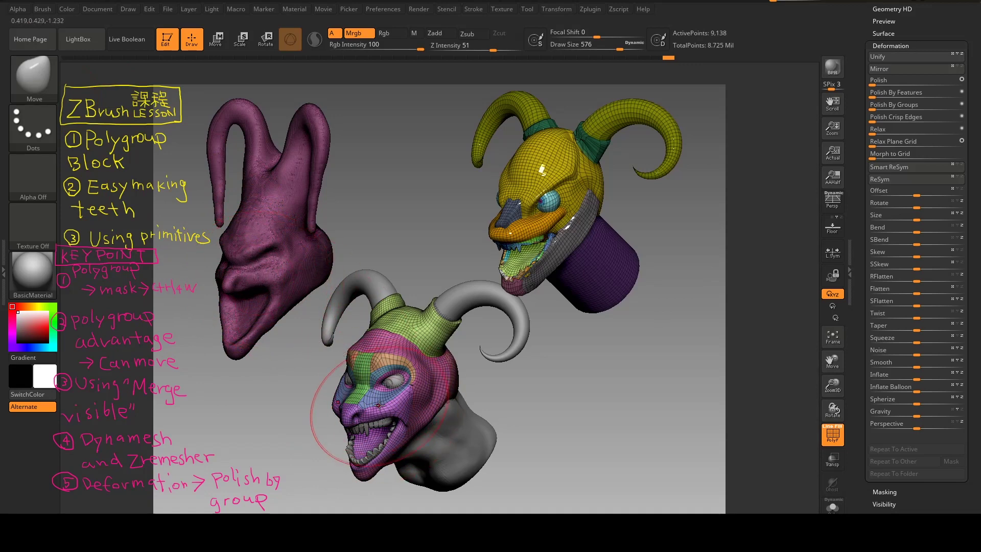
drag(279, 280, 291, 285)
click(41, 10)
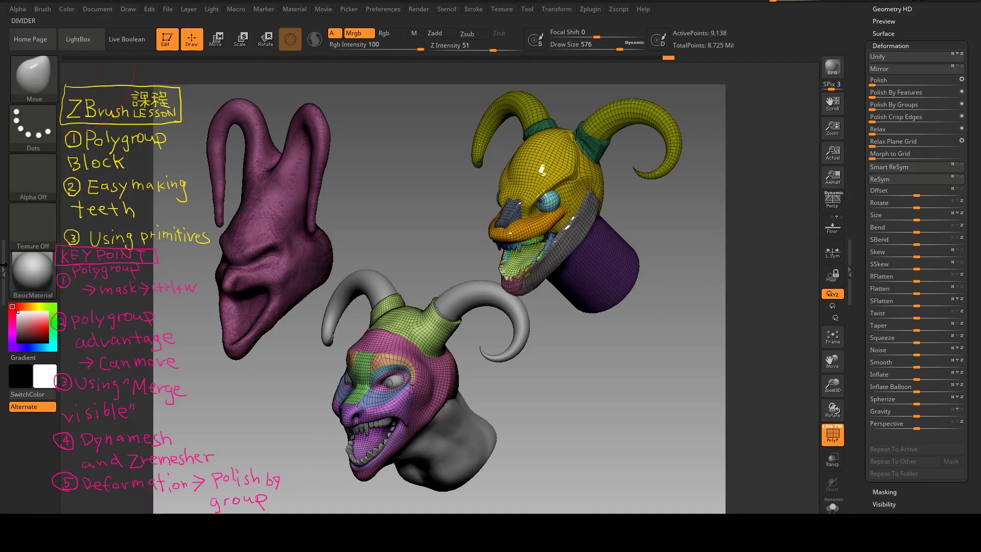
click(4, 269)
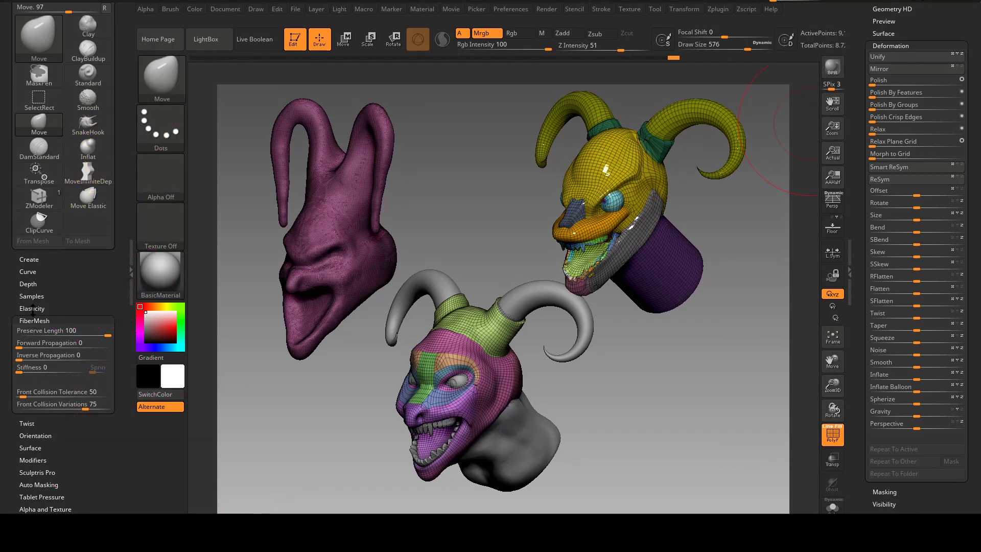
Collapse FiberMesh, expand Auto Masking to review Mask By Polygroups, then close the left tray.
click(33, 320)
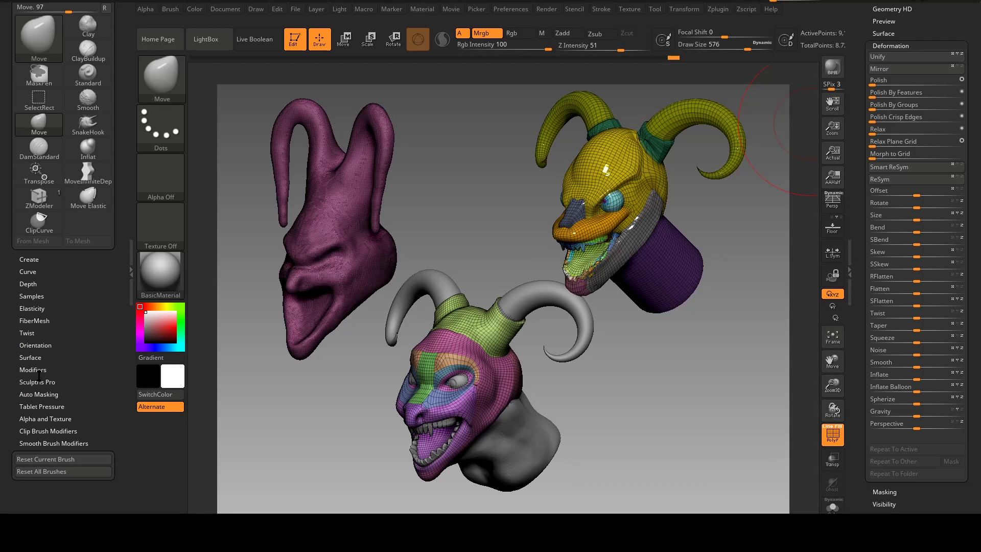
click(42, 392)
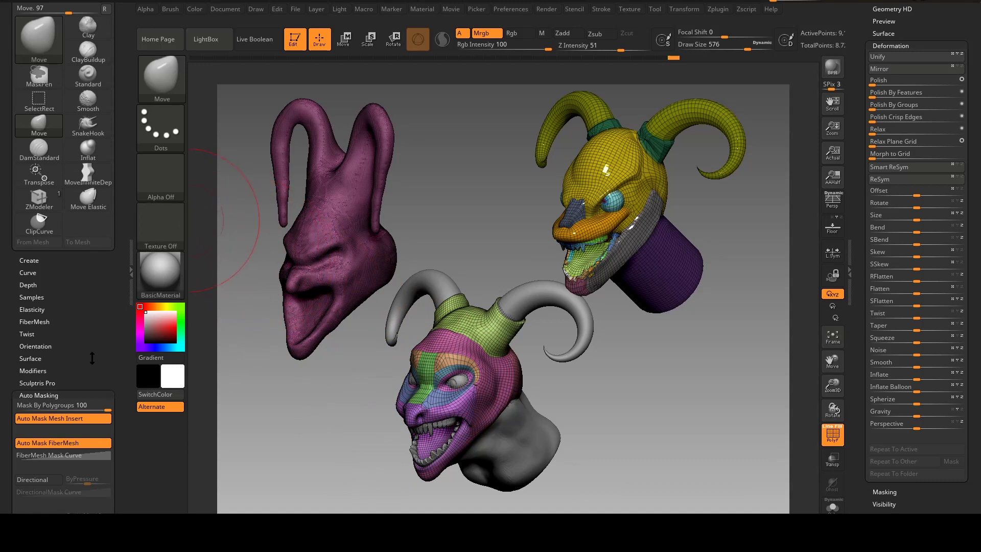
click(129, 274)
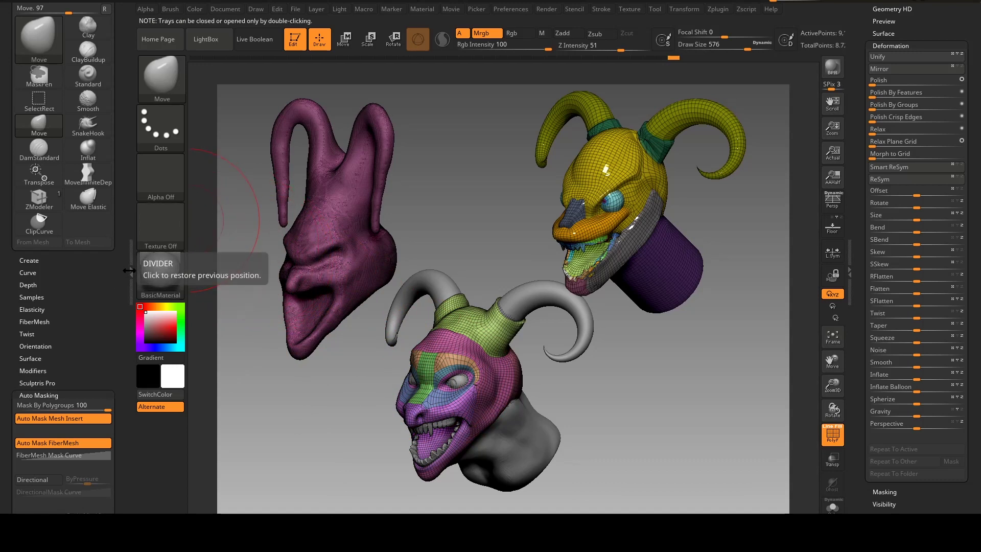
double_click(129, 271)
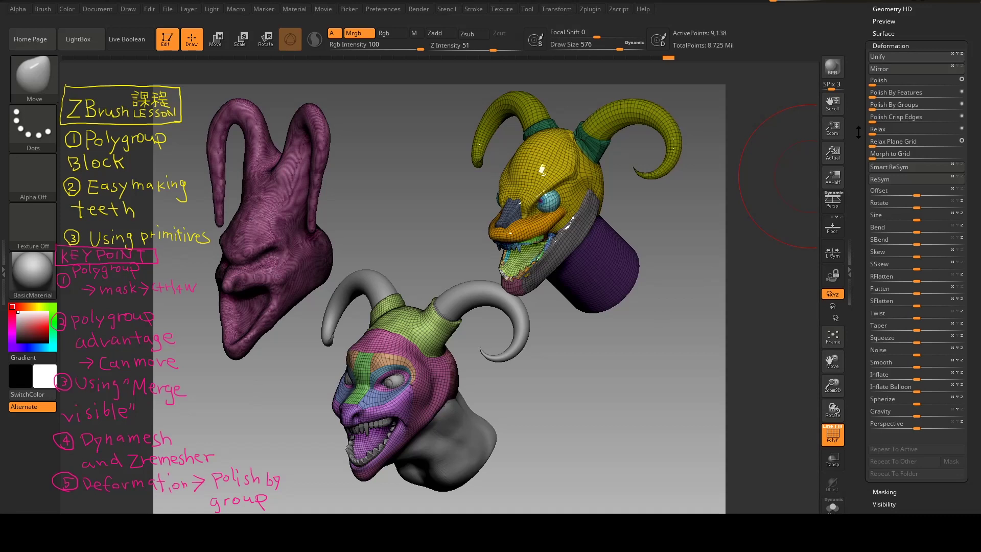
Expand Tool > Geometry and Tool > Subtool, scrolling down to the Merge Visible options.
scroll(859, 132, up, 2)
scroll(881, 160, up, 3)
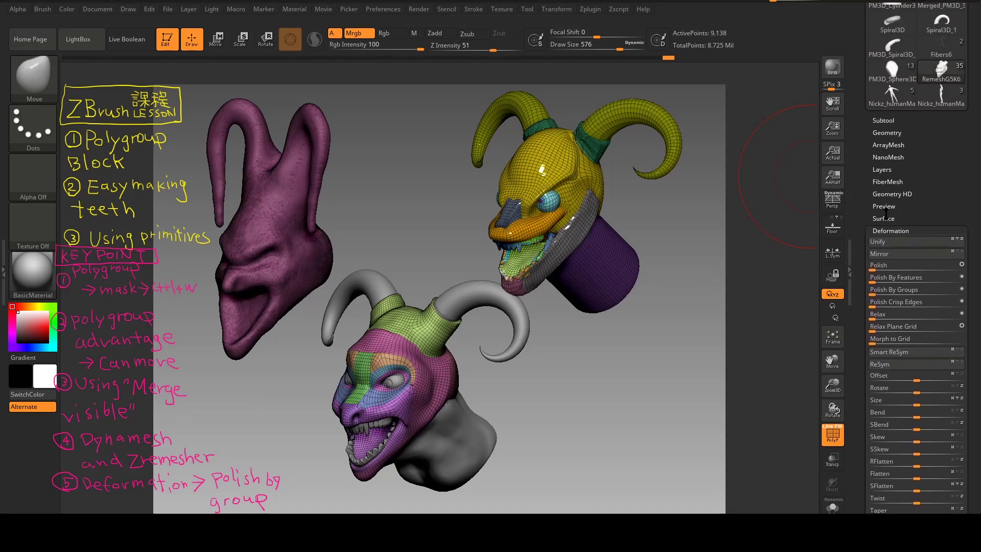
click(887, 133)
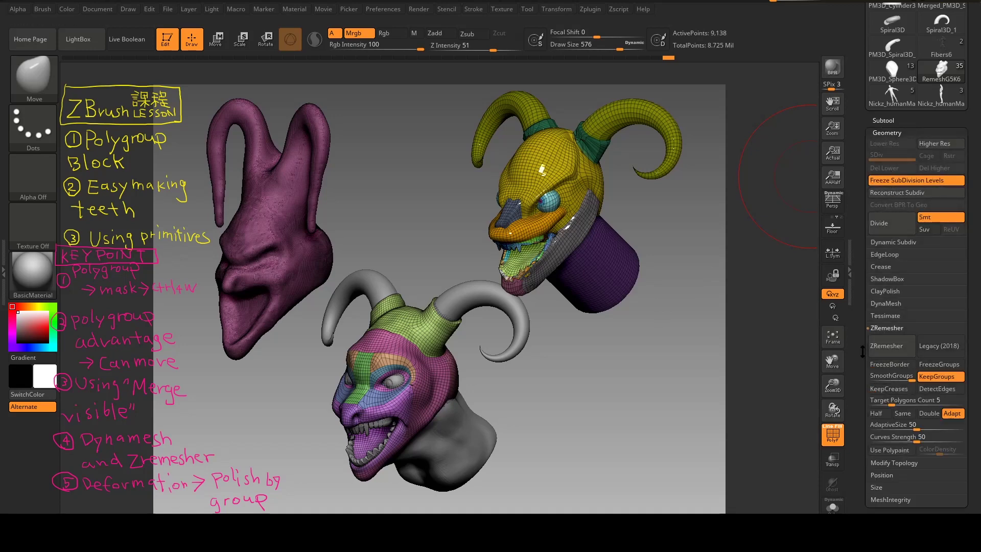
click(884, 119)
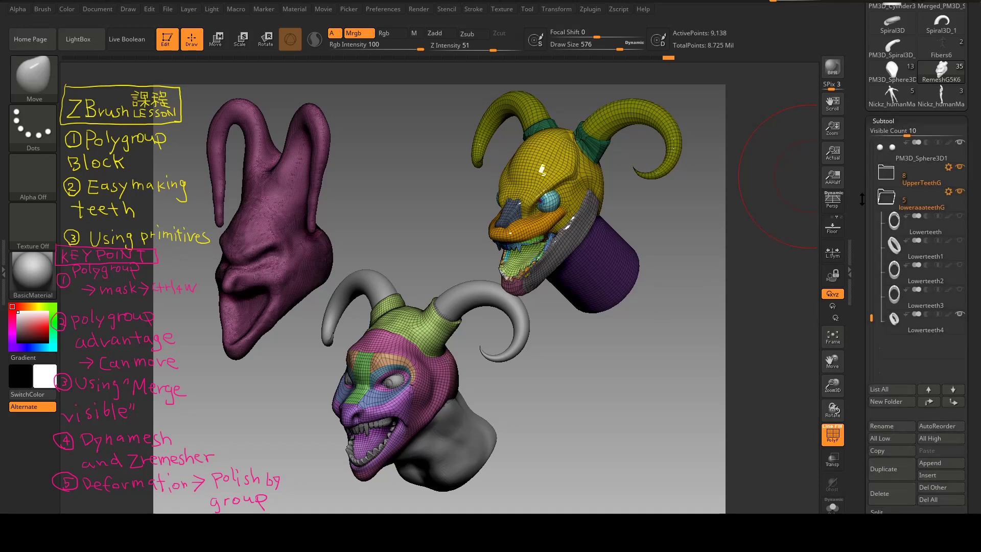
scroll(860, 209, down, 4)
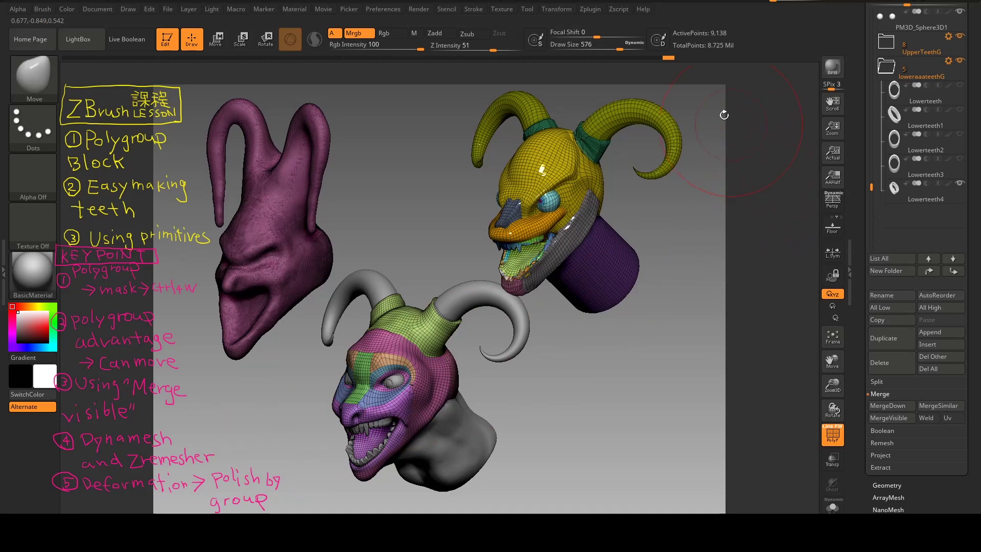
Check Zplugin's Decimation Master, expand Tool > Deformation for Polish By Groups, and undo the last change.
click(591, 10)
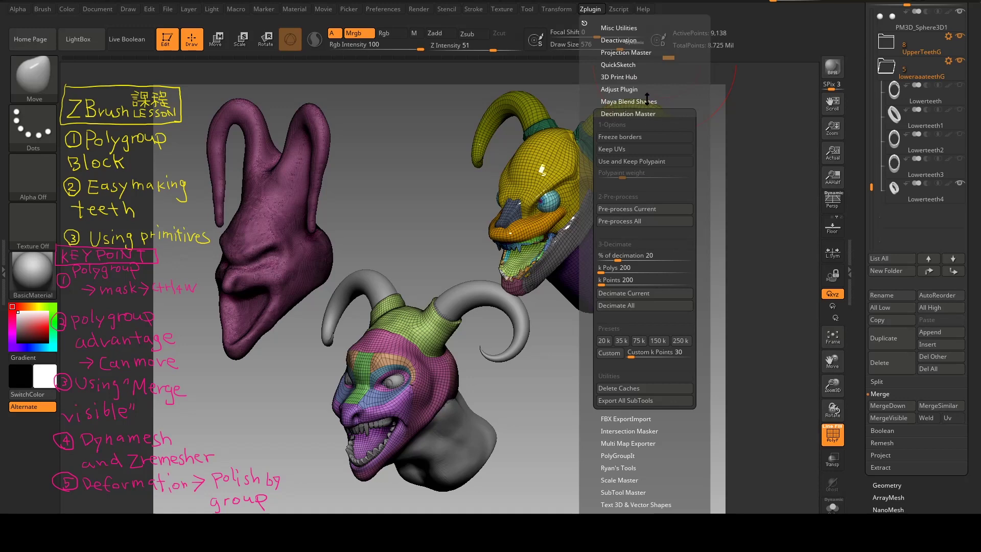
click(597, 12)
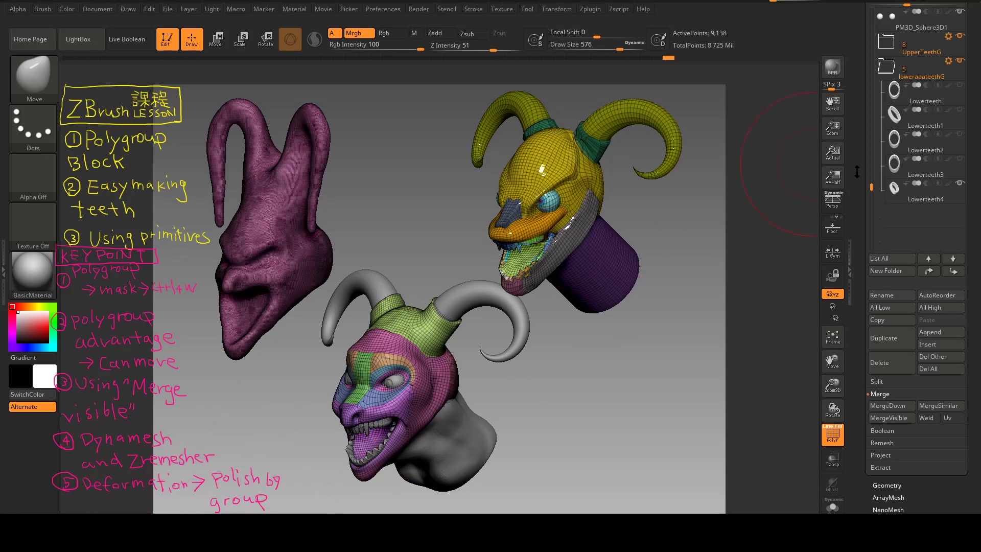
scroll(863, 249, down, 5)
scroll(865, 178, down, 5)
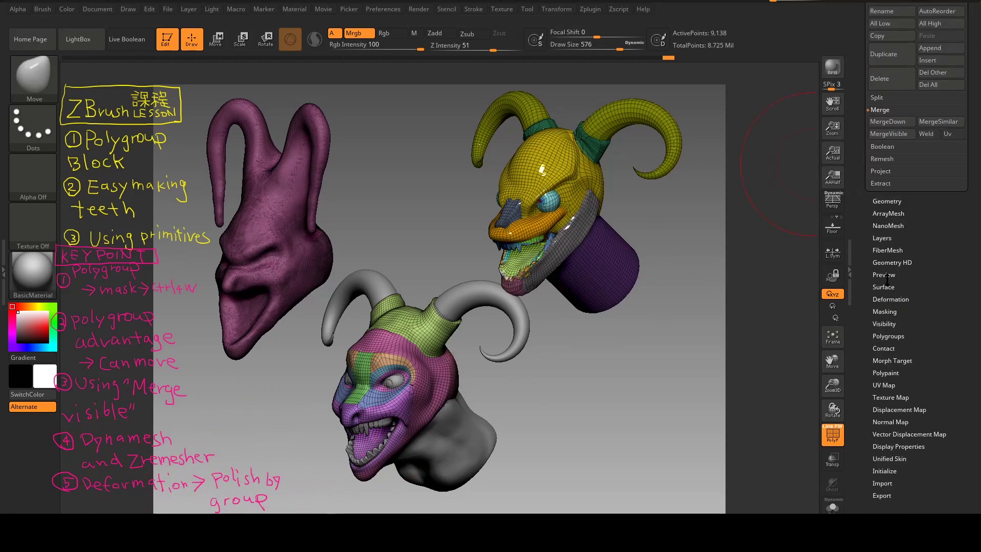
click(890, 299)
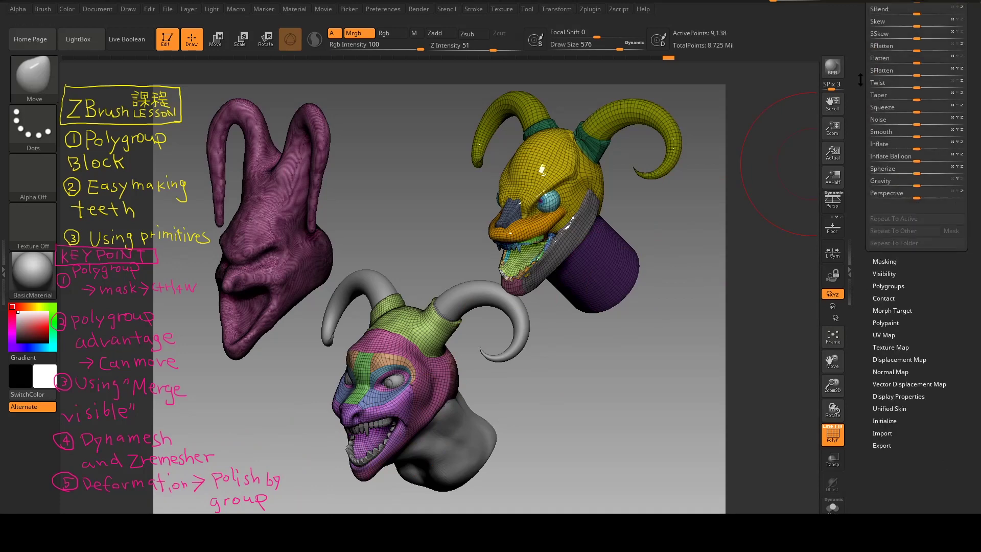
scroll(864, 169, down, 5)
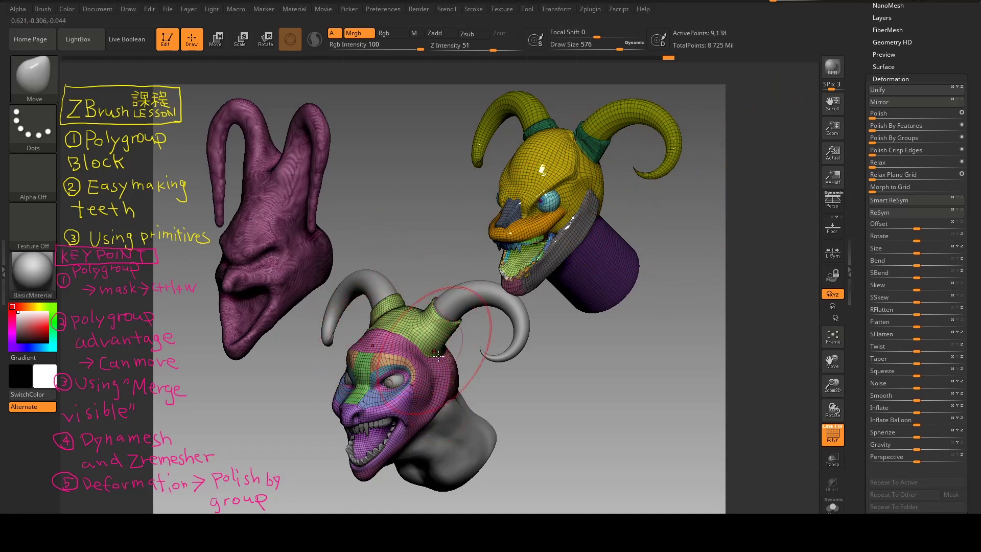
key(ctrl+z)
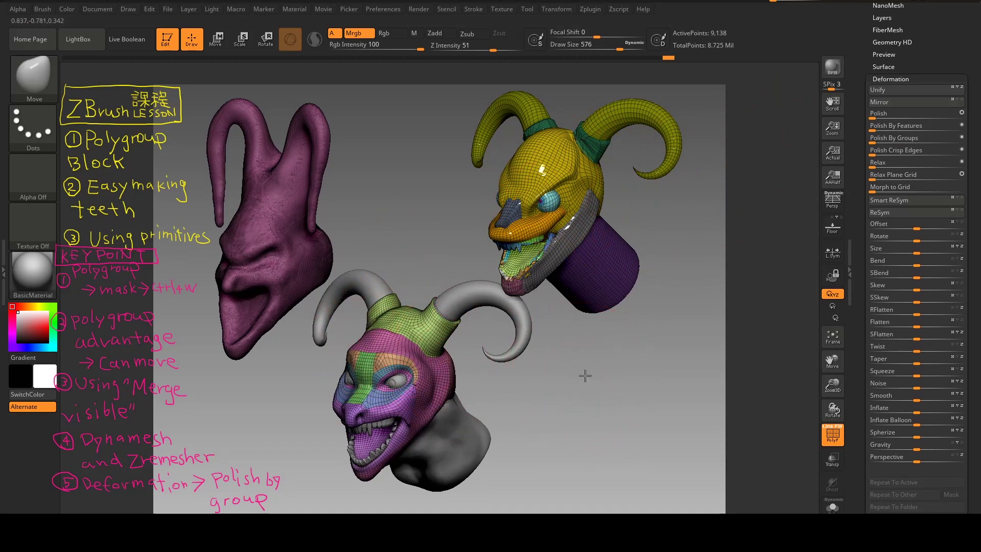
Turn the lower head slightly and isolate the active head from the others with Ctrl+N.
drag(858, 132, 856, 176)
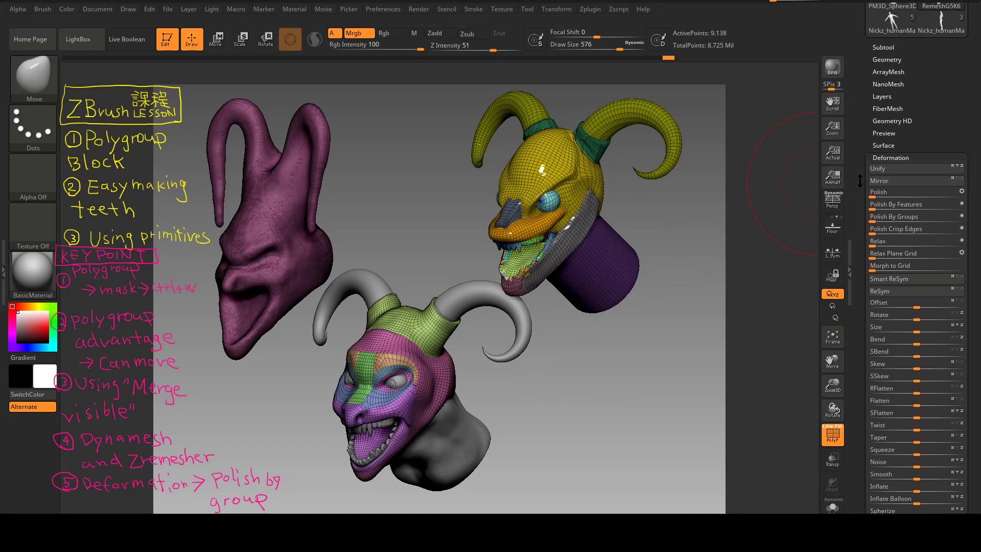
drag(850, 81, 850, 184)
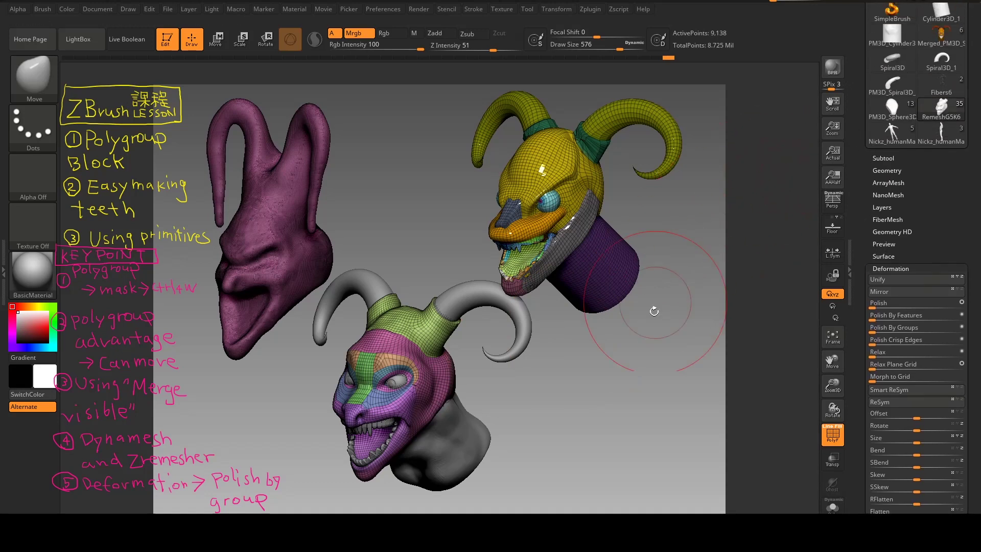
drag(609, 380, 602, 376)
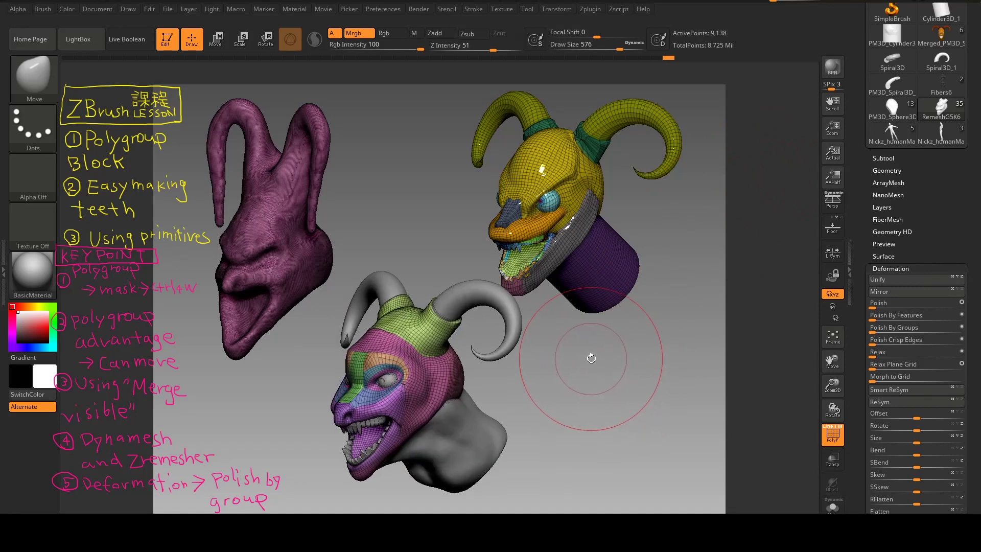
key(ctrl)
key(ctrl+n)
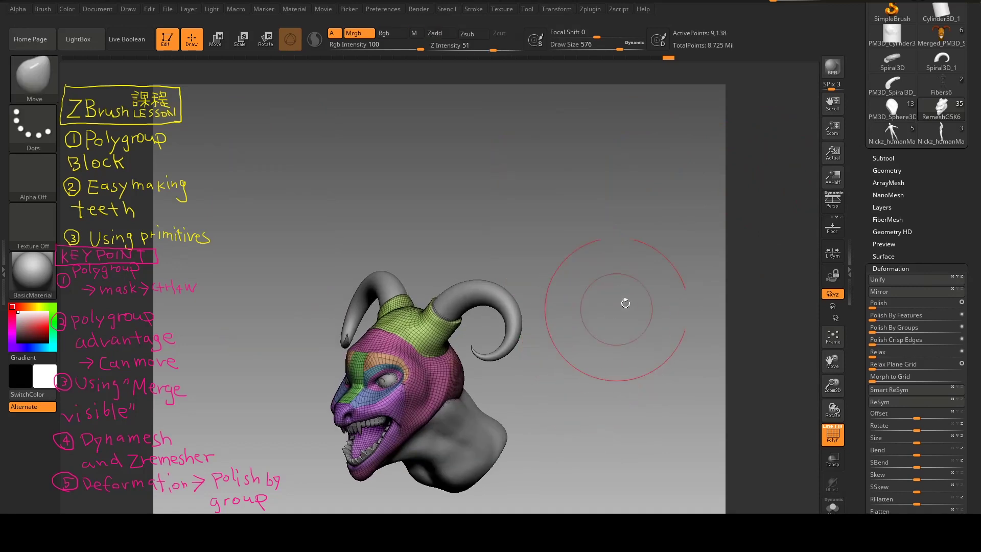
In the Subtool list, turn on Solo and select the Base subtool.
click(882, 157)
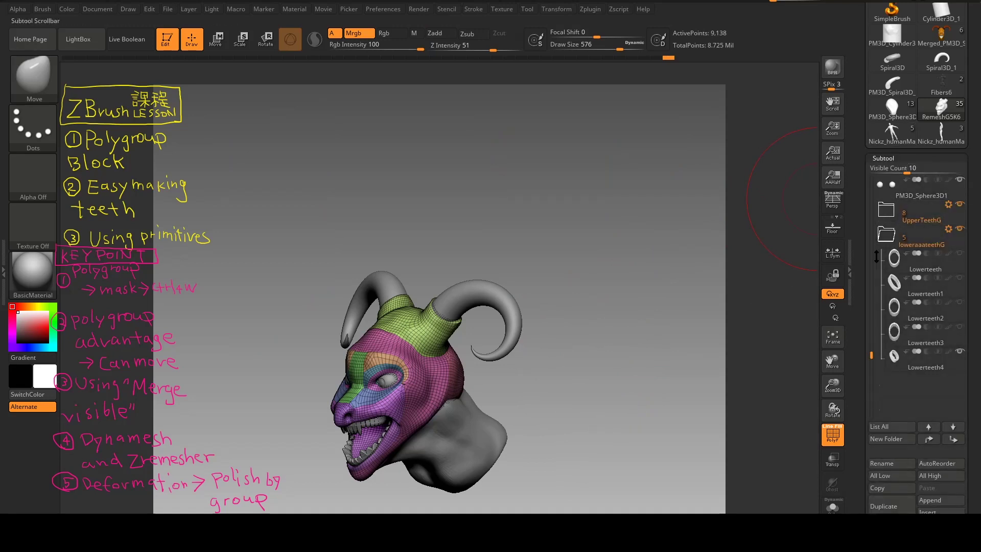
drag(873, 351, 877, 155)
drag(871, 350, 871, 180)
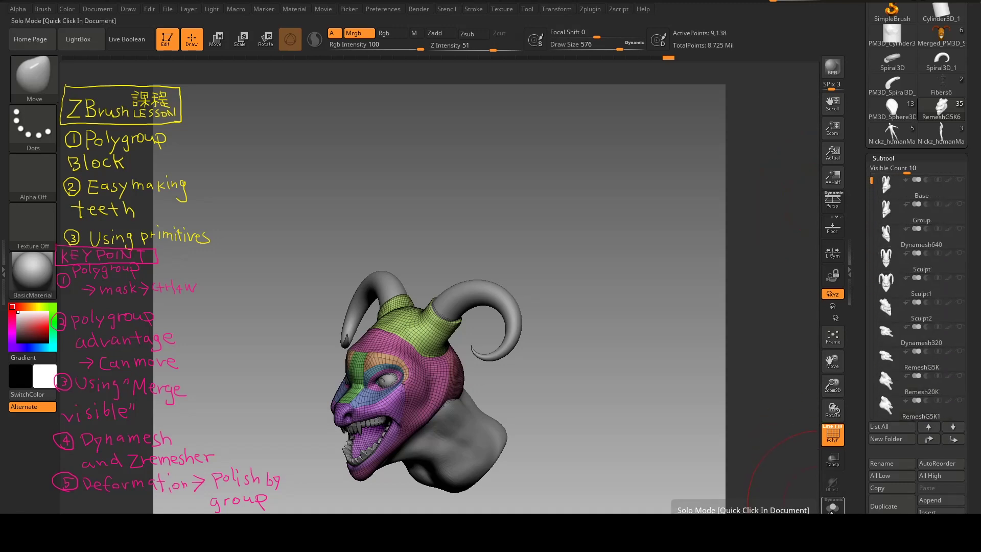
click(833, 506)
click(929, 210)
click(915, 189)
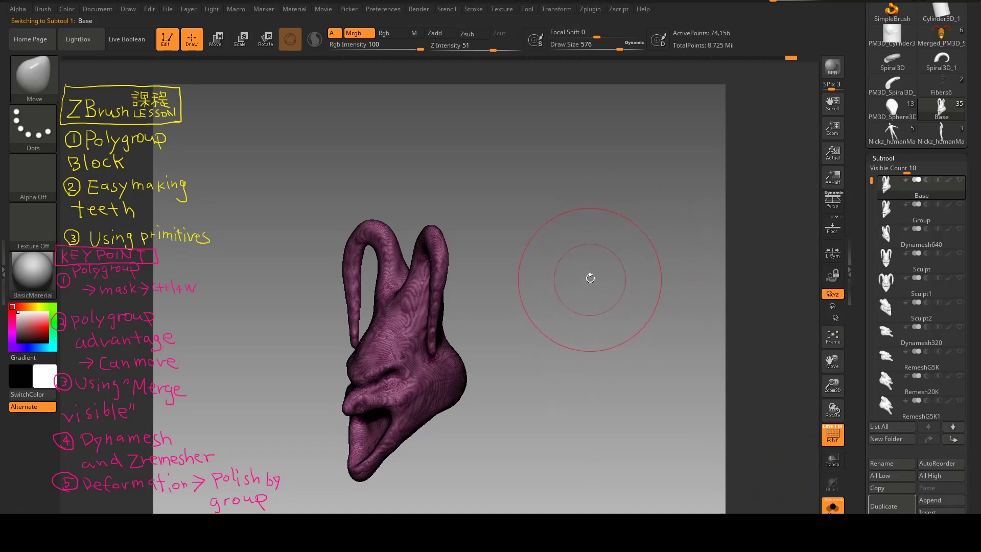
mouse_move(570, 273)
mouse_down()
mouse_move(616, 205)
mouse_move(595, 223)
mouse_up()
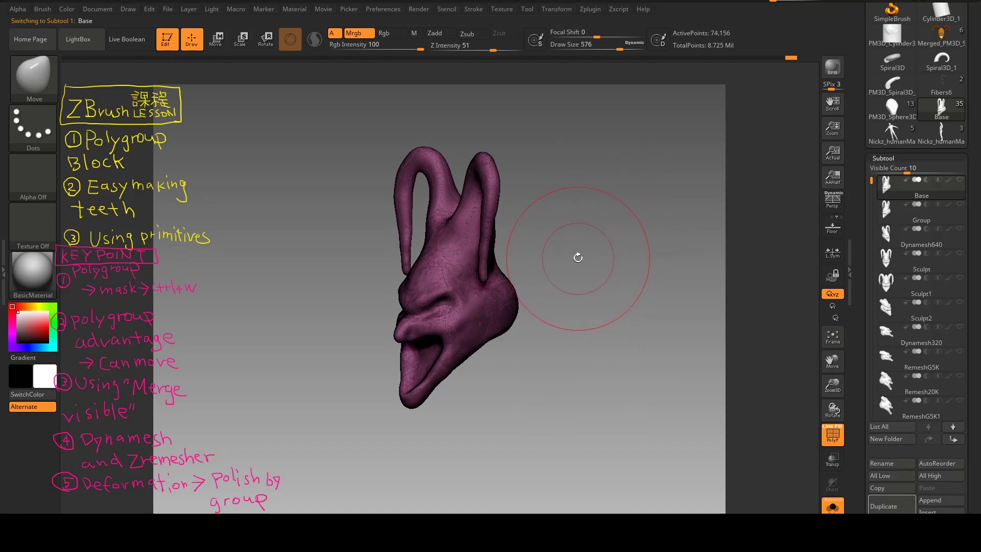
drag(563, 271, 573, 269)
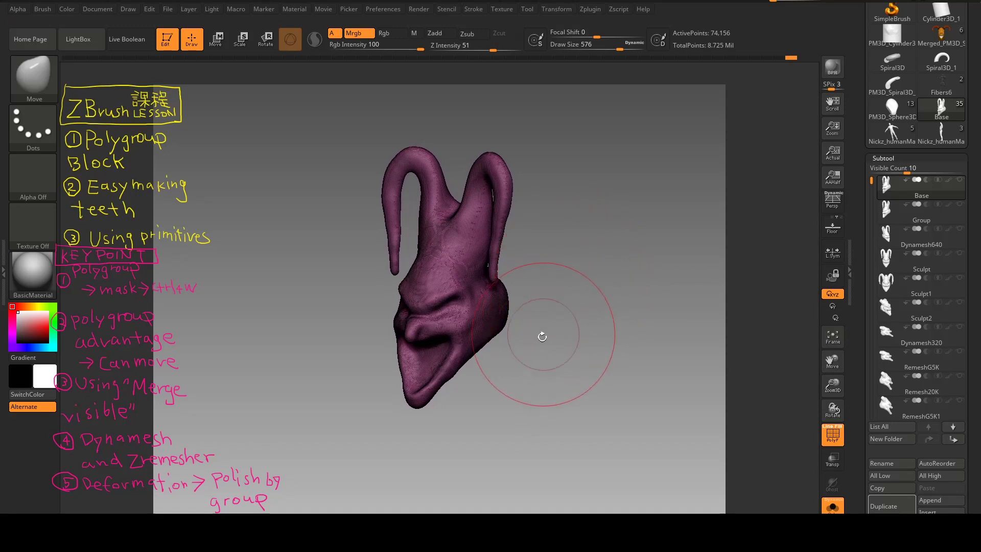
mouse_move(537, 339)
mouse_down()
mouse_move(522, 331)
mouse_move(523, 312)
mouse_up()
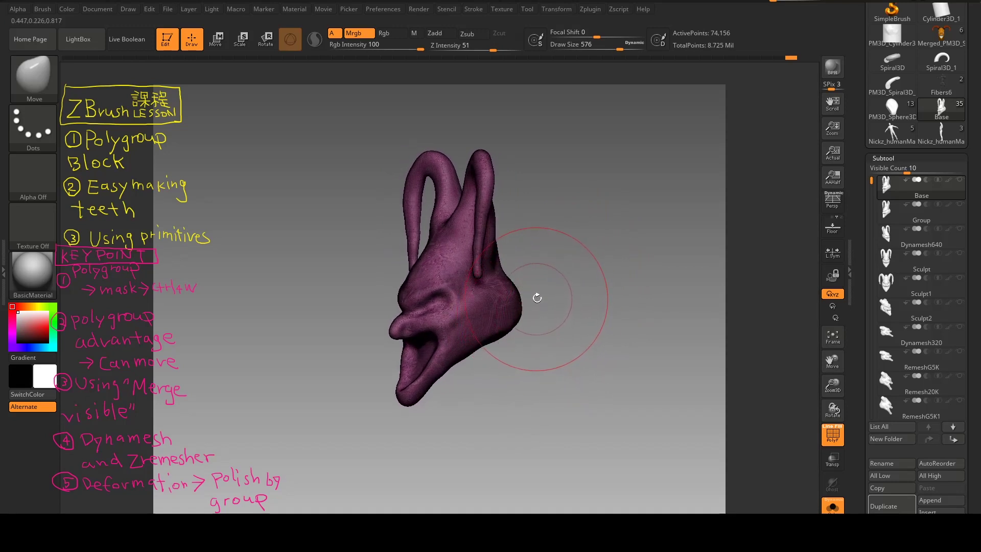
mouse_move(575, 281)
mouse_down()
mouse_move(585, 287)
mouse_move(561, 258)
mouse_up()
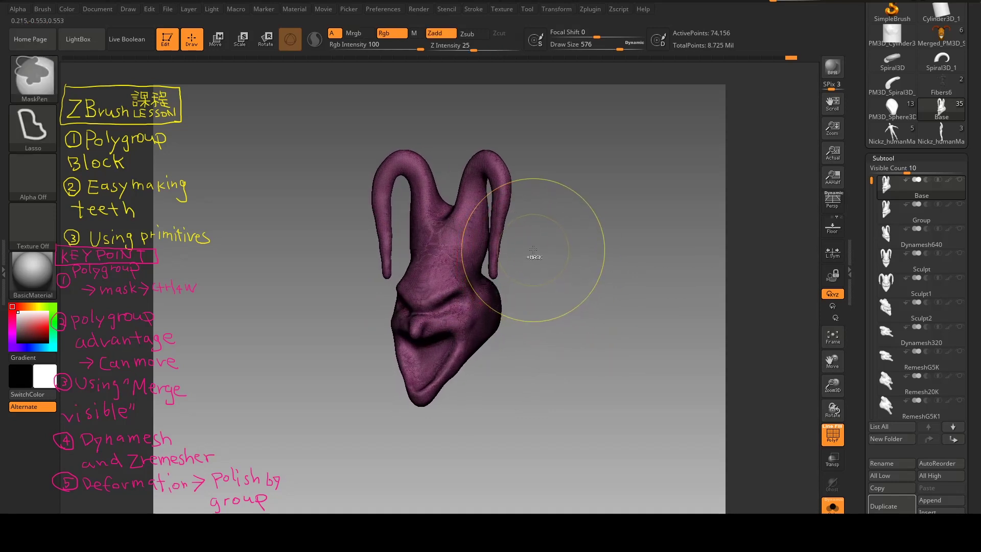
Set the mask stroke to Freehand, hide the polygroup display, and reshape the surface between the horns.
key(ctrl)
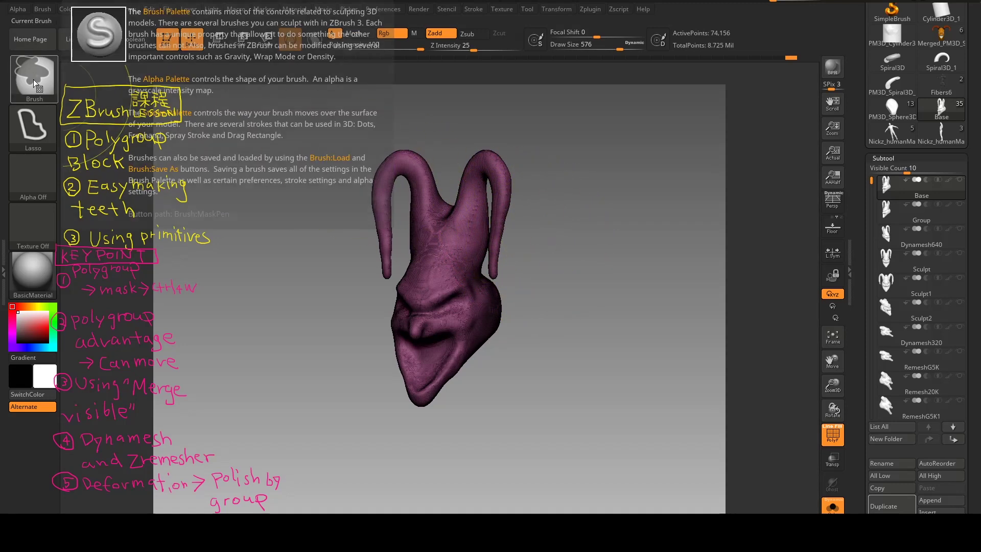
ctrl+click(34, 125)
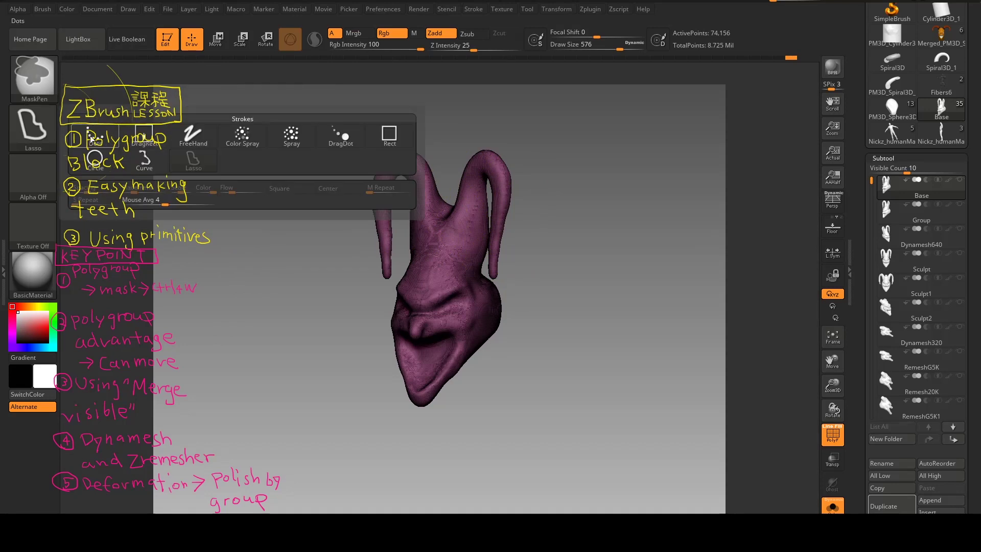
ctrl+click(199, 139)
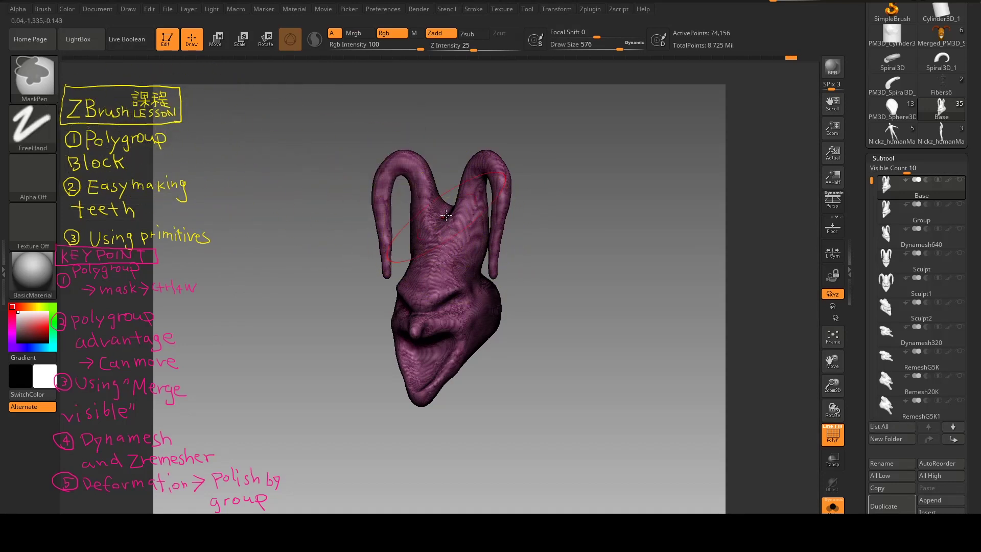
key(space)
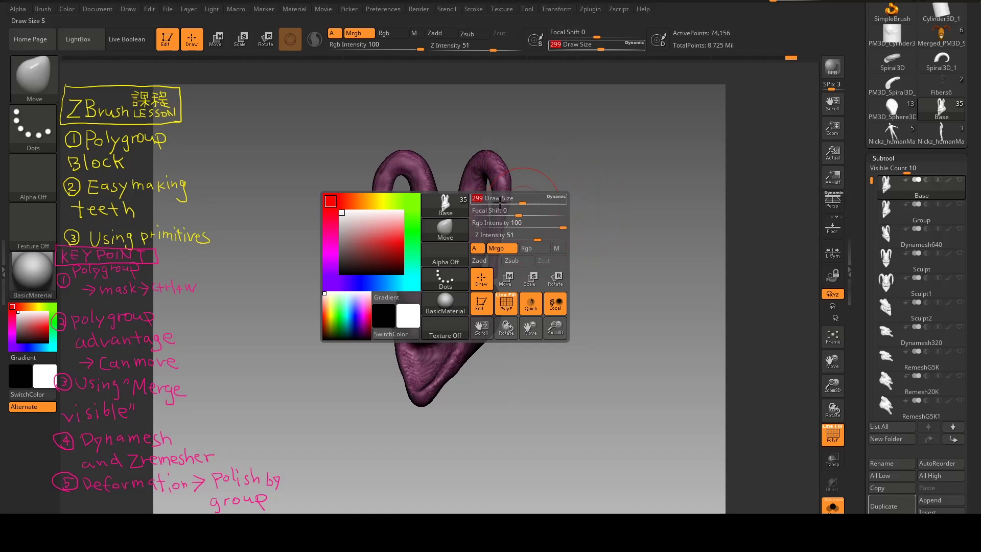
key(ctrl)
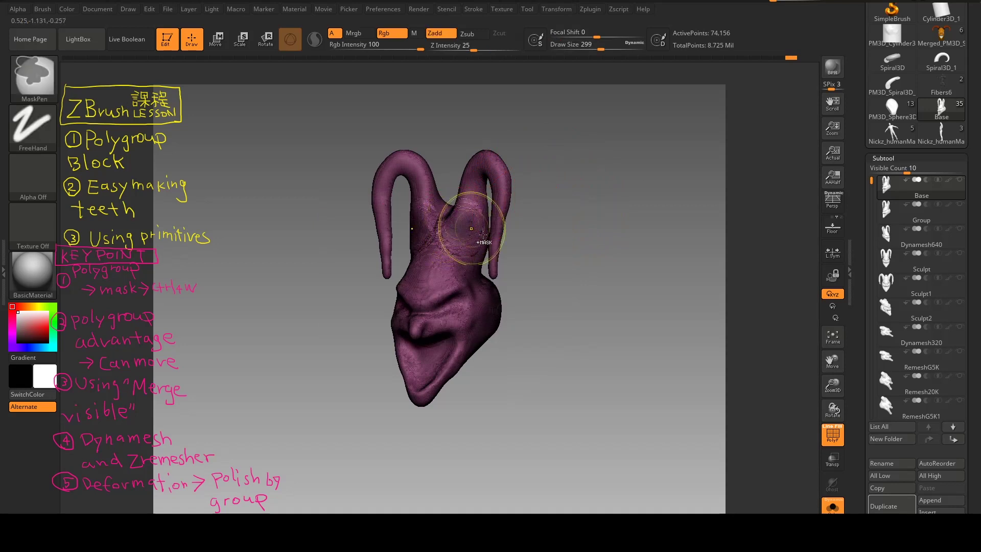
click(831, 435)
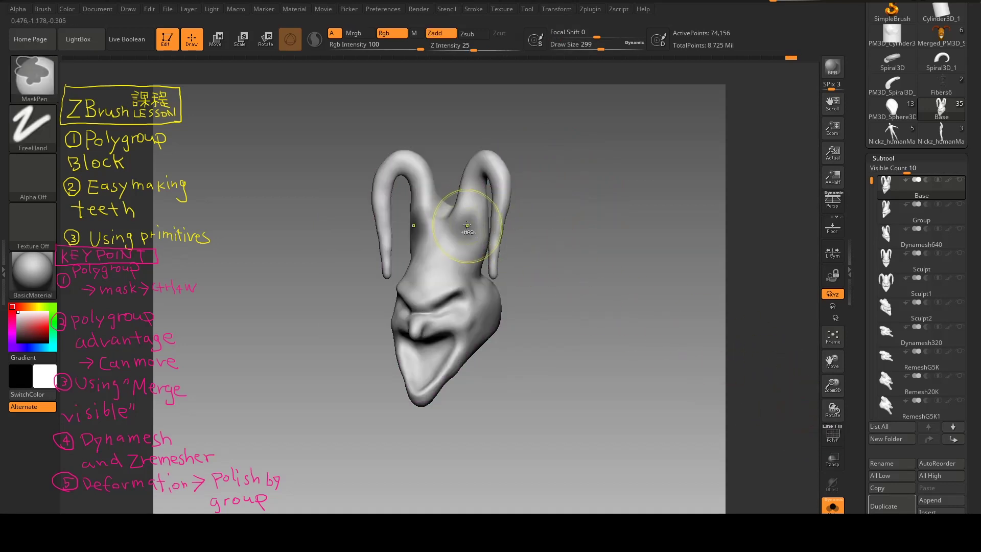
drag(456, 193, 472, 189)
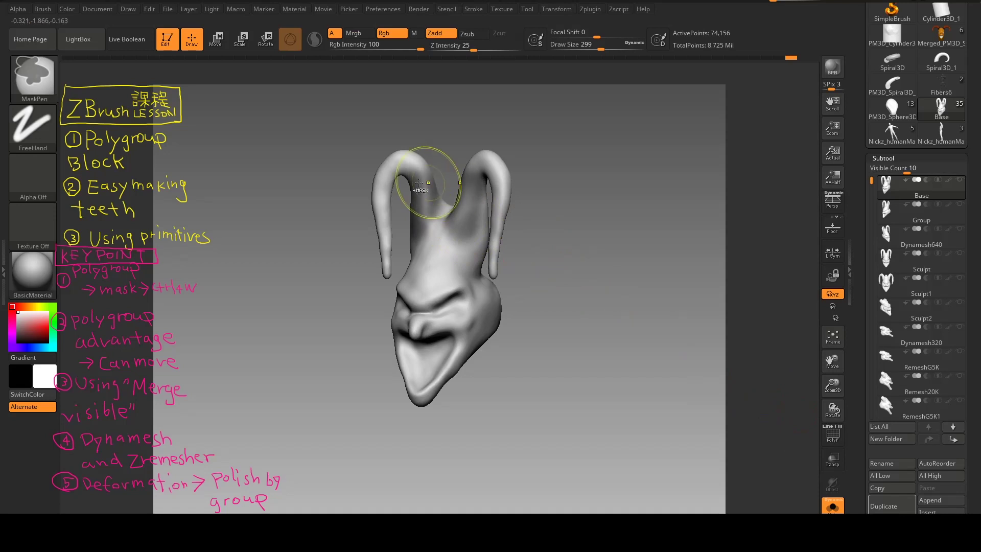
Switch the mask stroke to Lasso and outline the left horn.
ctrl+click(33, 128)
click(193, 164)
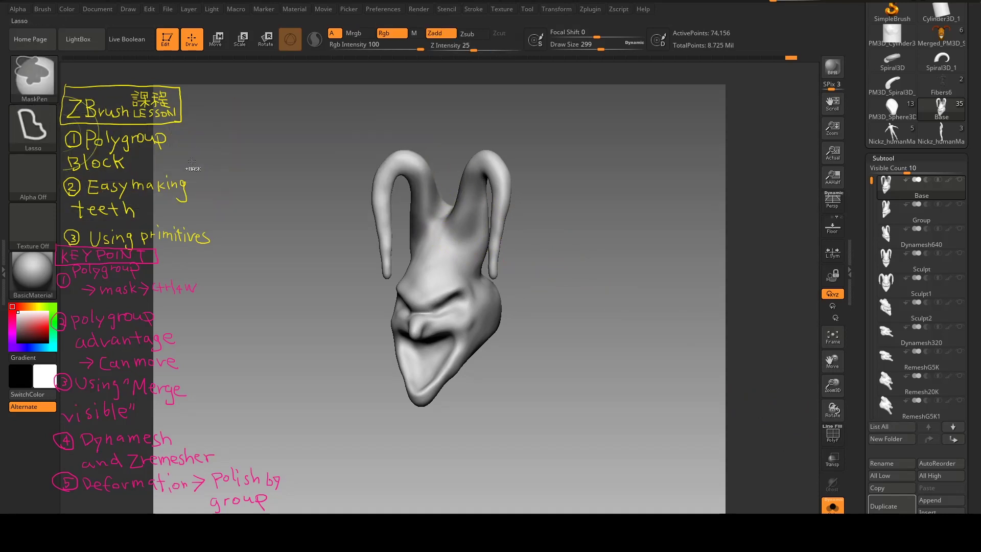
mouse_move(375, 291)
mouse_down()
mouse_move(367, 296)
mouse_move(354, 172)
mouse_up()
mouse_move(534, 179)
ctrl+mouse_down()
mouse_move(588, 180)
mouse_move(562, 197)
ctrl+mouse_up()
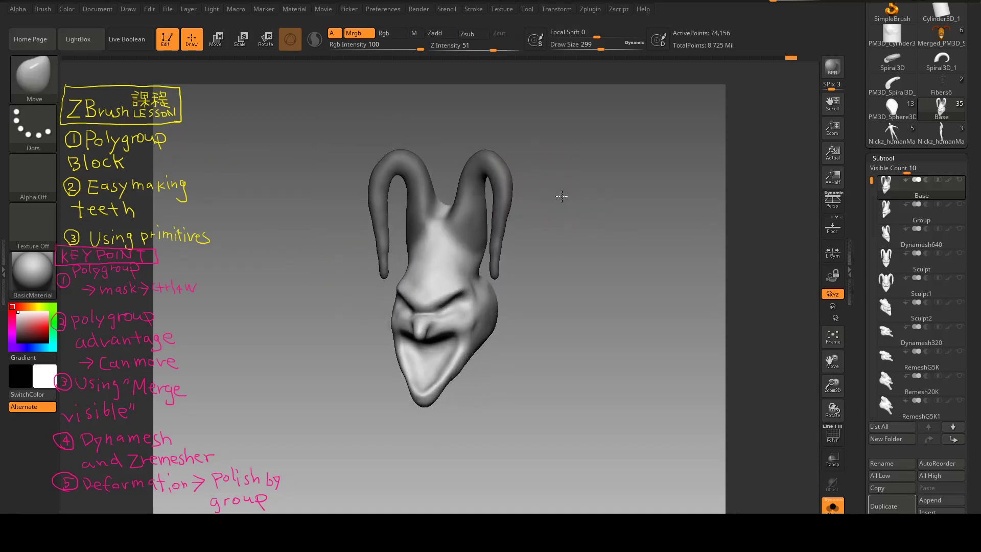
Show polygroups again, group the masked horns with Ctrl+W, then merge them back into one group.
click(833, 438)
key(ctrl)
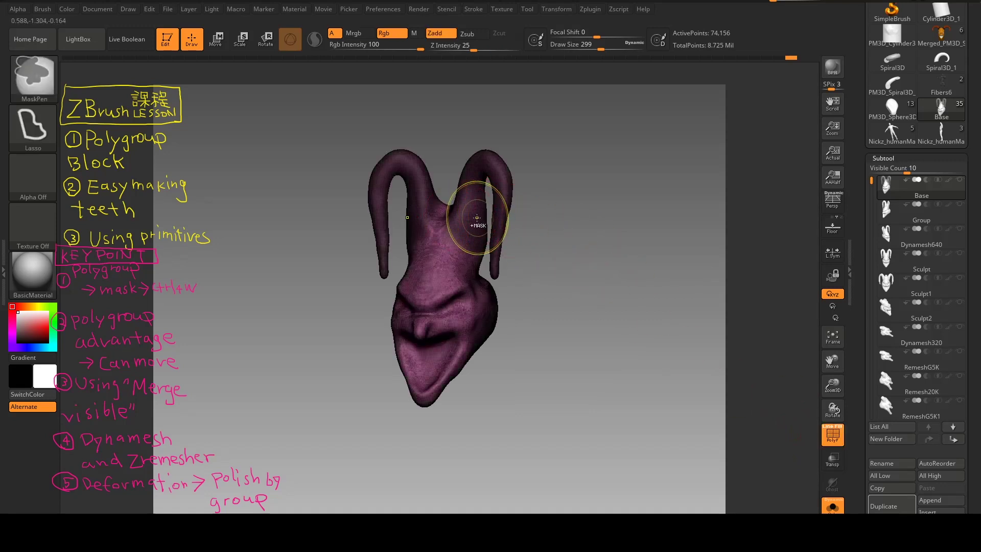
key(ctrl)
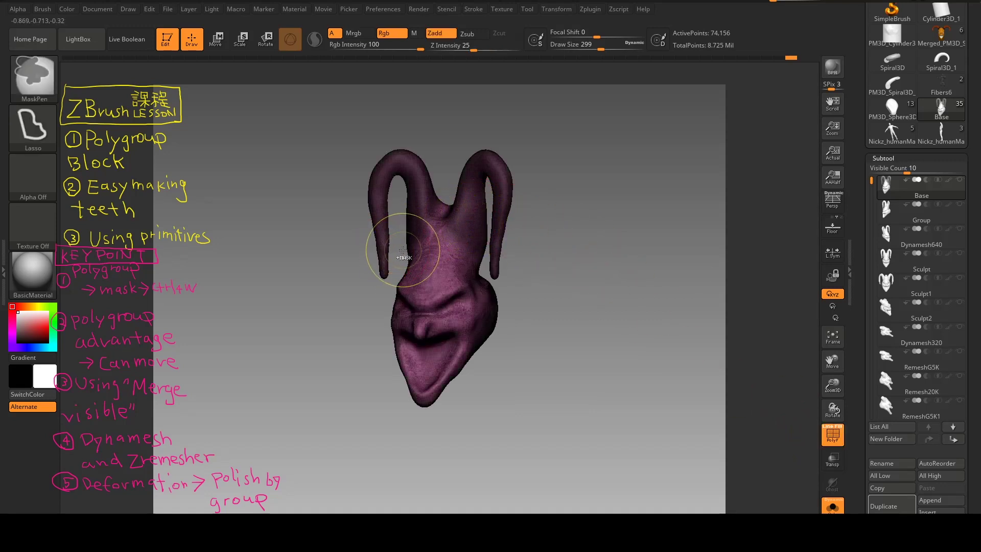
key(ctrl+w)
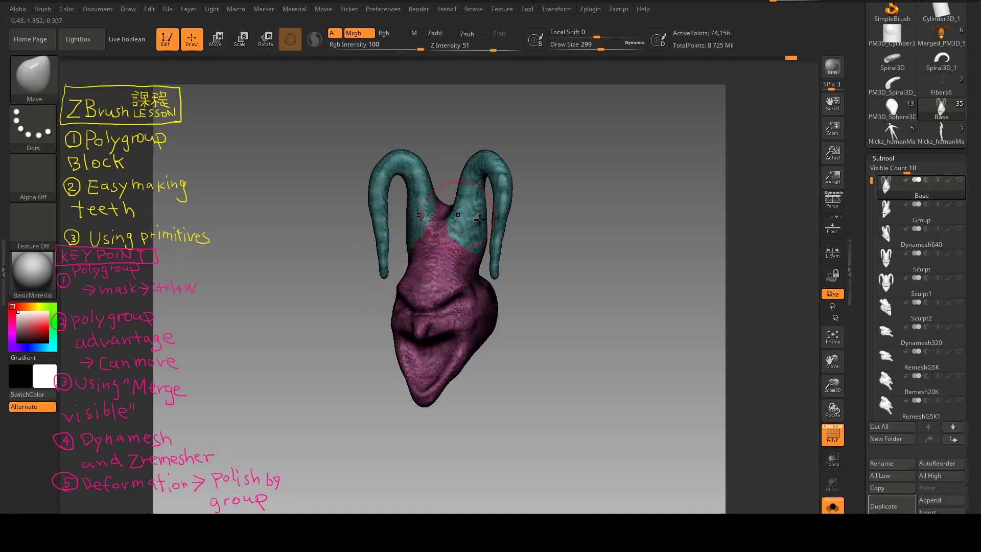
key(ctrl)
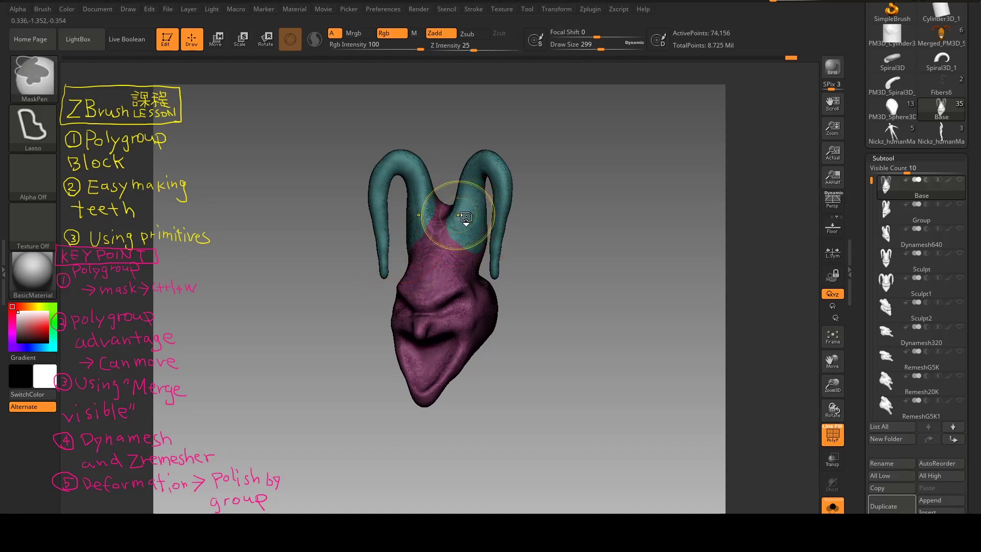
key(ctrl+w)
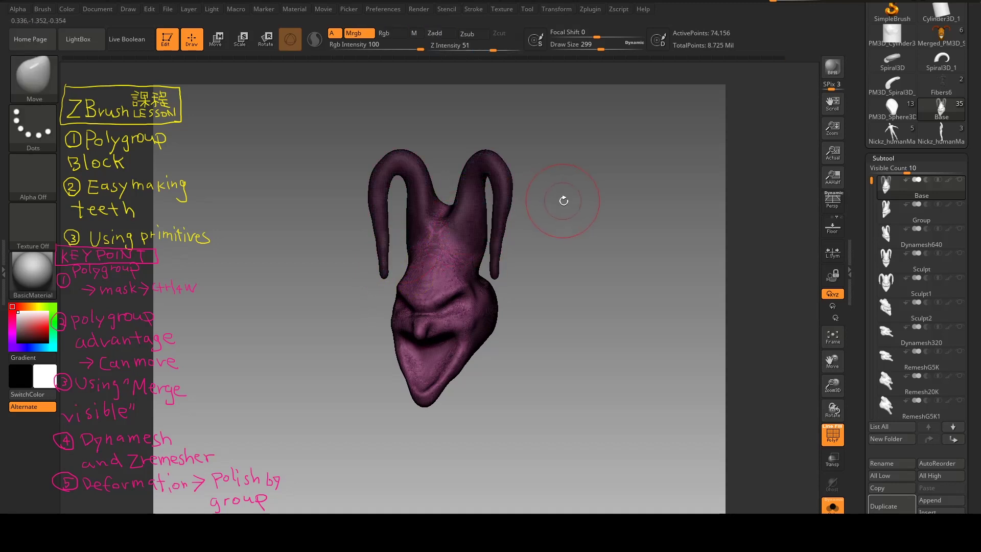
Switch to the Group subtool, frame it front-on, and test isolating a single polygroup.
drag(574, 212, 581, 214)
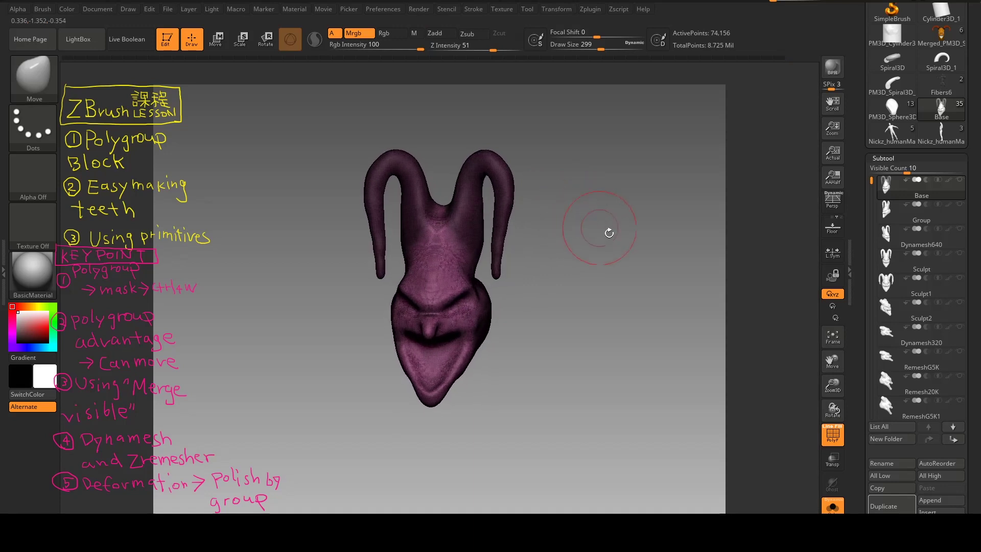
click(905, 218)
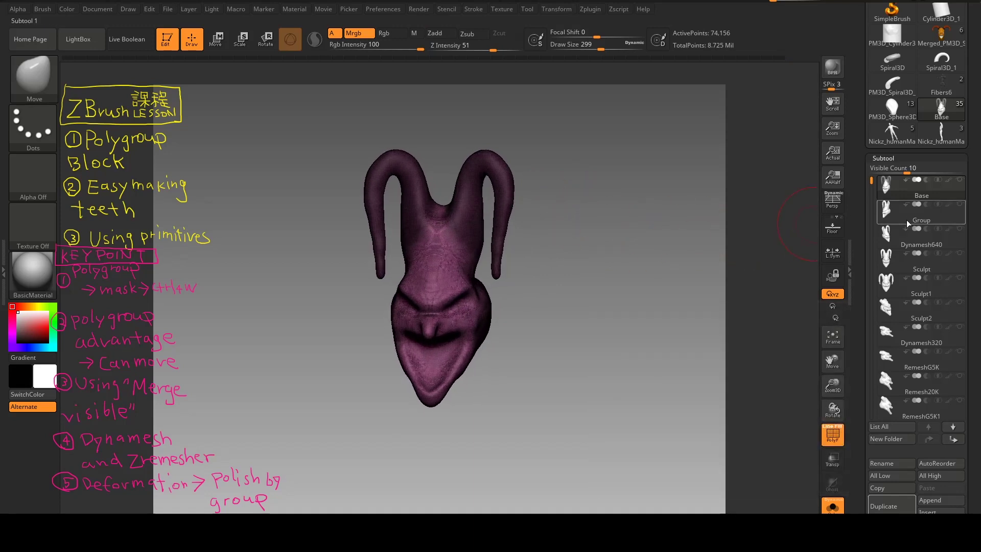
mouse_move(634, 217)
mouse_down()
mouse_move(650, 221)
mouse_move(639, 221)
mouse_move(647, 192)
mouse_move(603, 204)
mouse_up()
key(f)
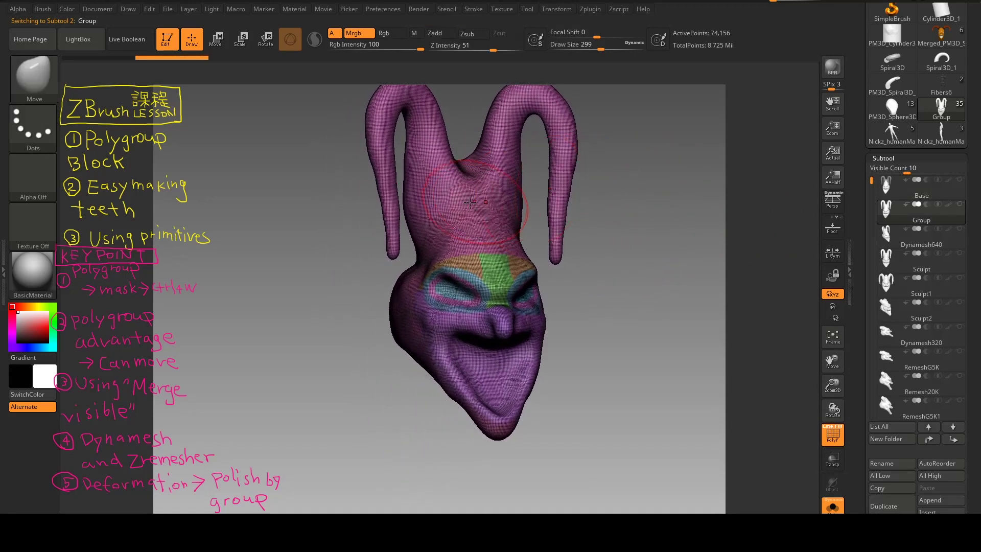
ctrl+shift+click(470, 214)
ctrl+shift+click(471, 220)
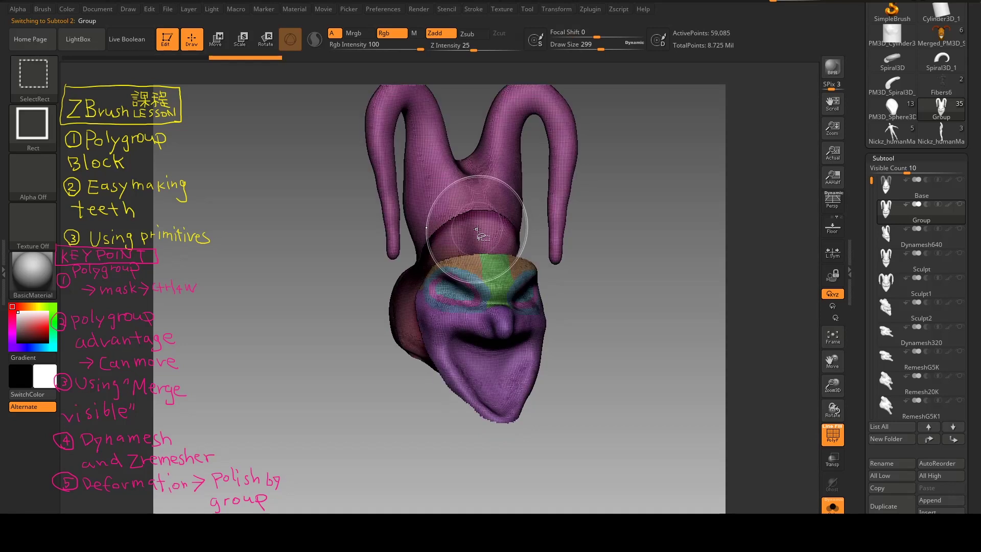
Hide the forehead, back, mouth, jaw, lip and horn polygroups, invert visibility, then show everything.
ctrl+shift+click(497, 276)
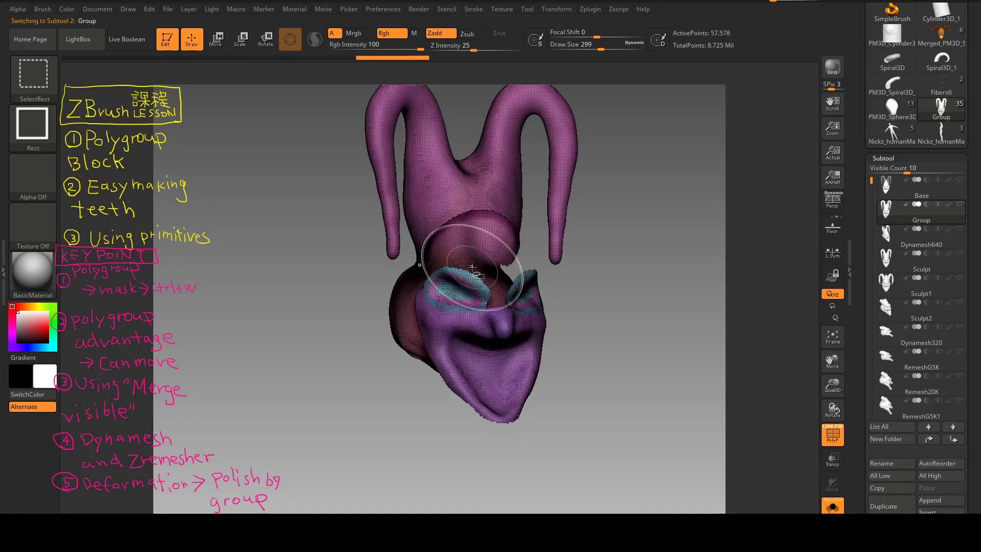
ctrl+shift+click(450, 286)
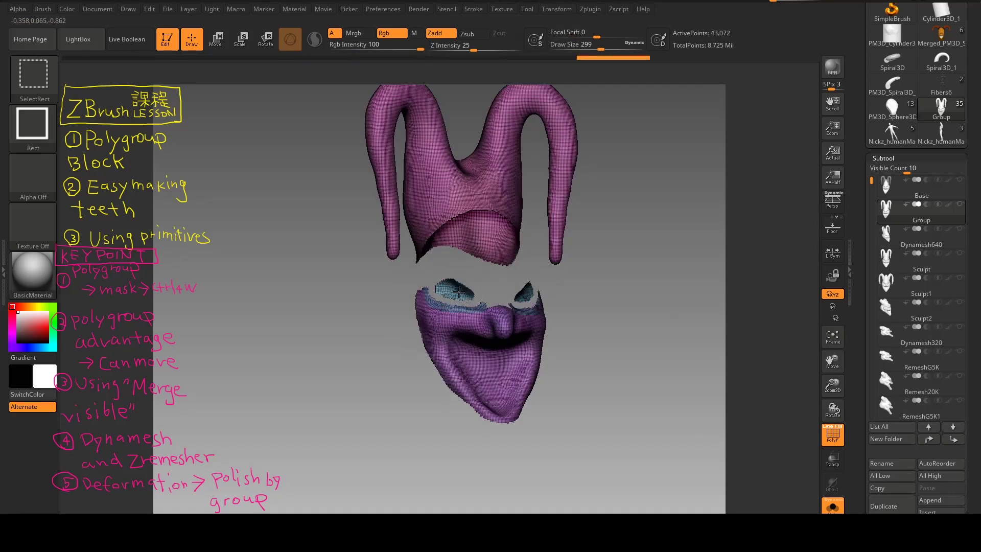
ctrl+shift+click(452, 297)
ctrl+shift+click(460, 330)
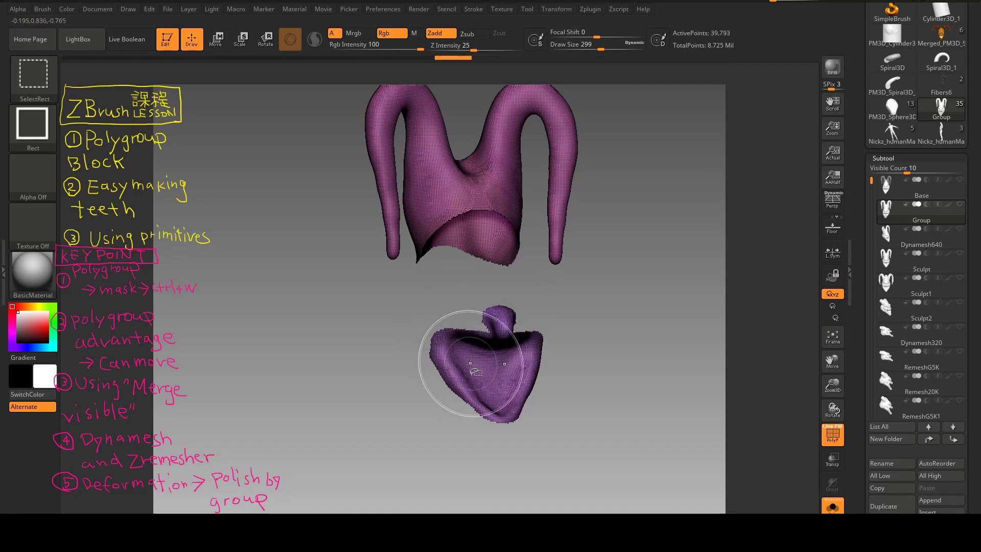
ctrl+shift+click(468, 363)
ctrl+shift+click(504, 326)
ctrl+shift+click(460, 195)
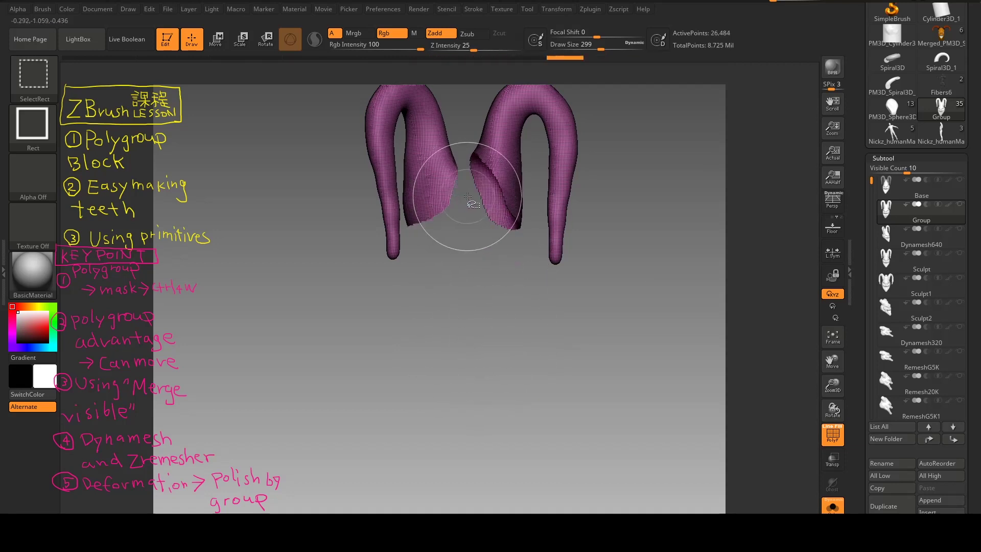
ctrl+shift+click(476, 186)
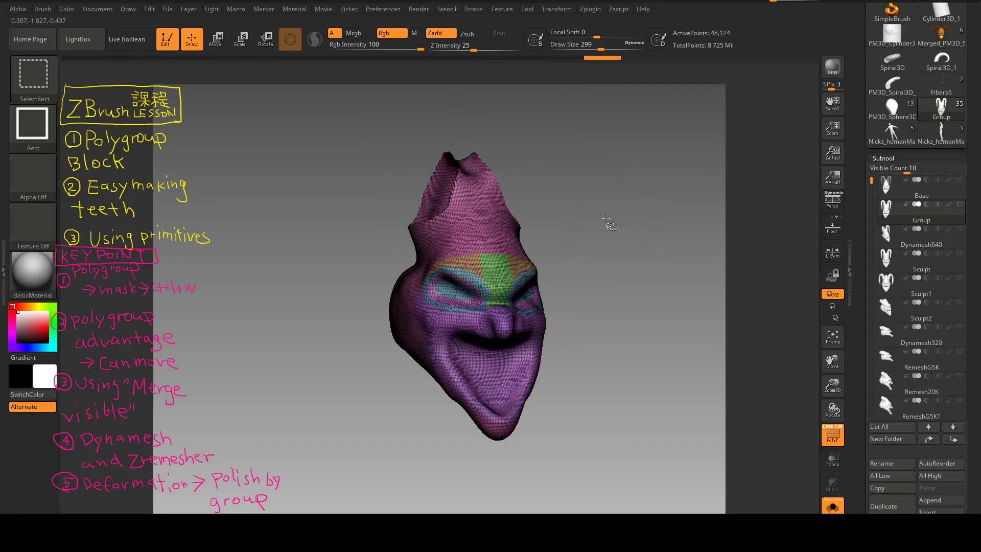
ctrl+shift+click(607, 215)
mouse_move(597, 213)
mouse_down()
mouse_move(587, 233)
mouse_move(581, 202)
mouse_up()
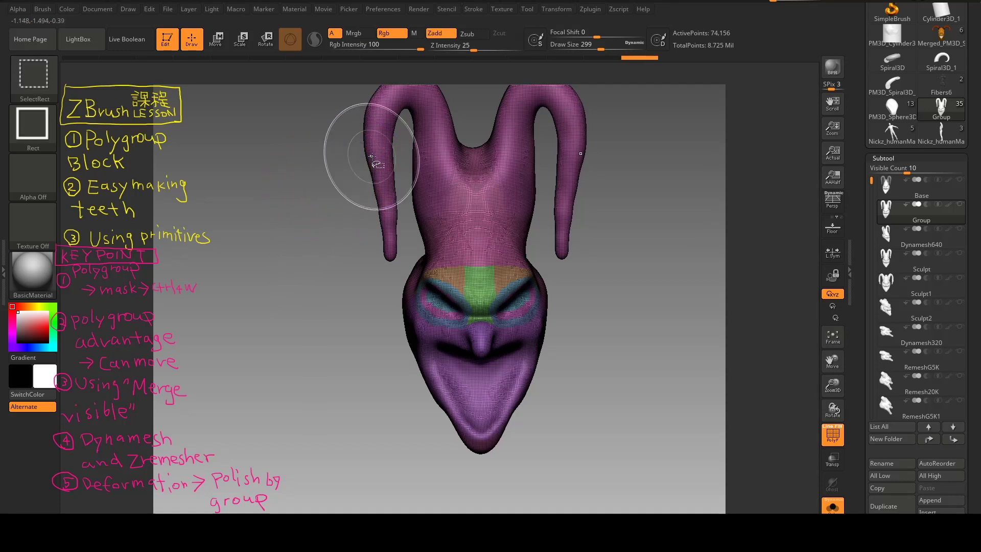
Hide the face with a Ctrl+Shift SelectRect so only the horns remain.
key(ctrl)
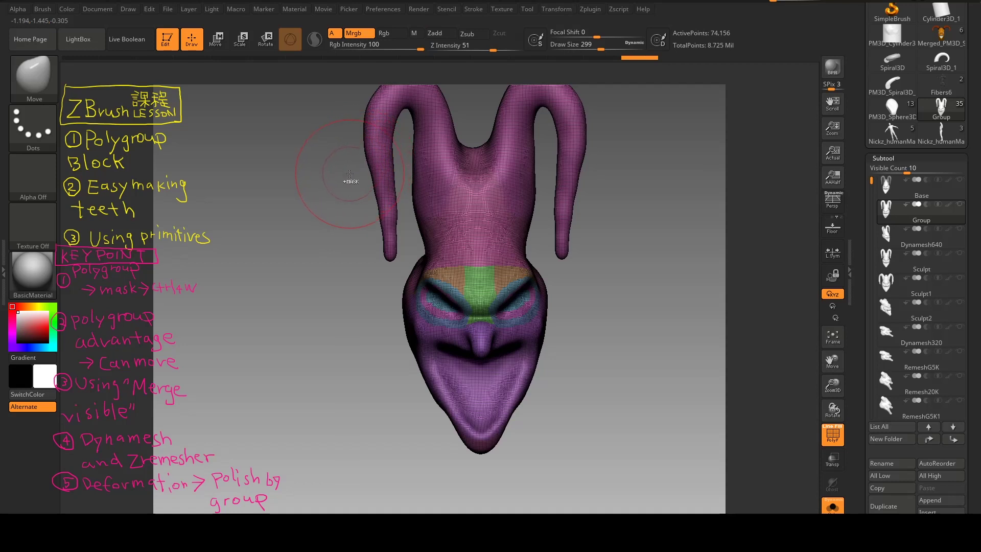
key(ctrl+shift)
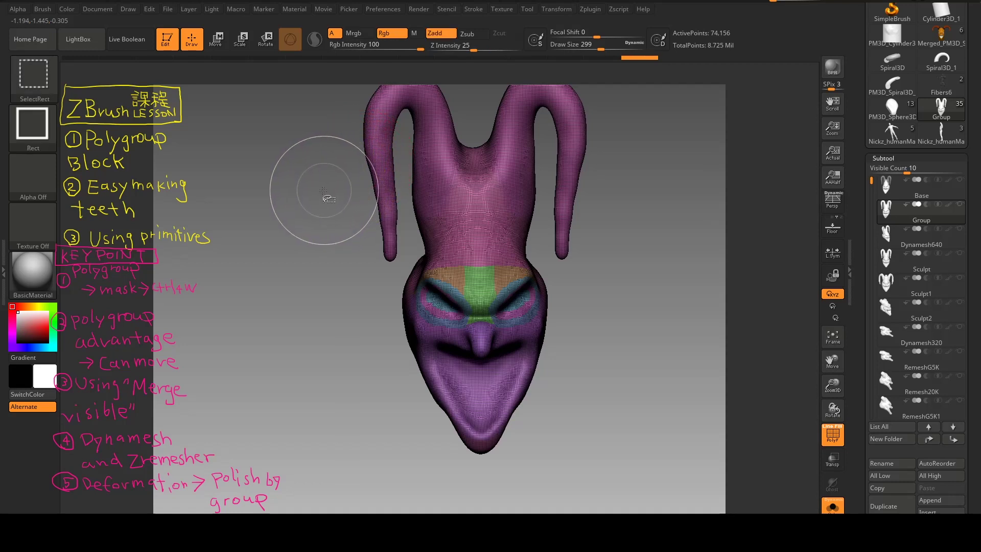
key(ctrl+shift)
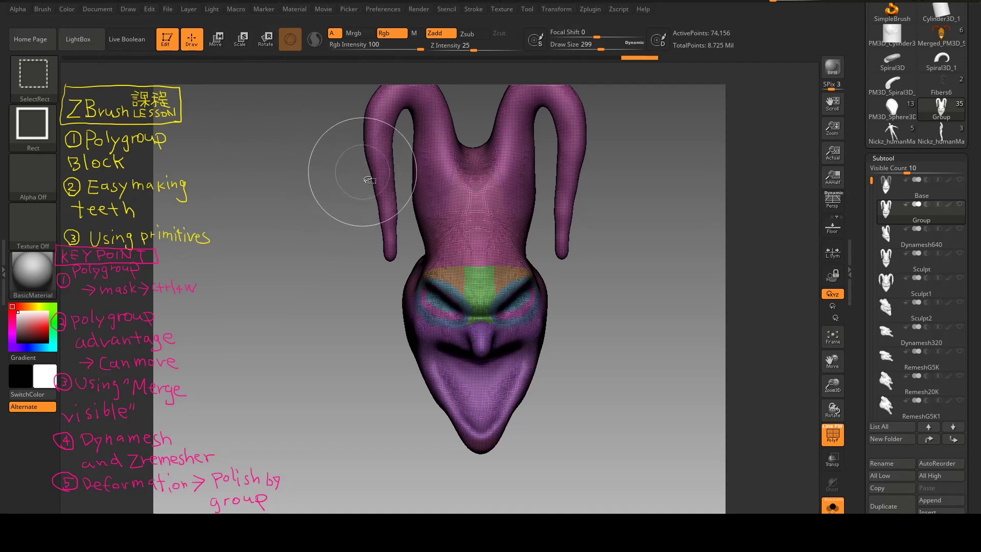
ctrl+shift+click(381, 164)
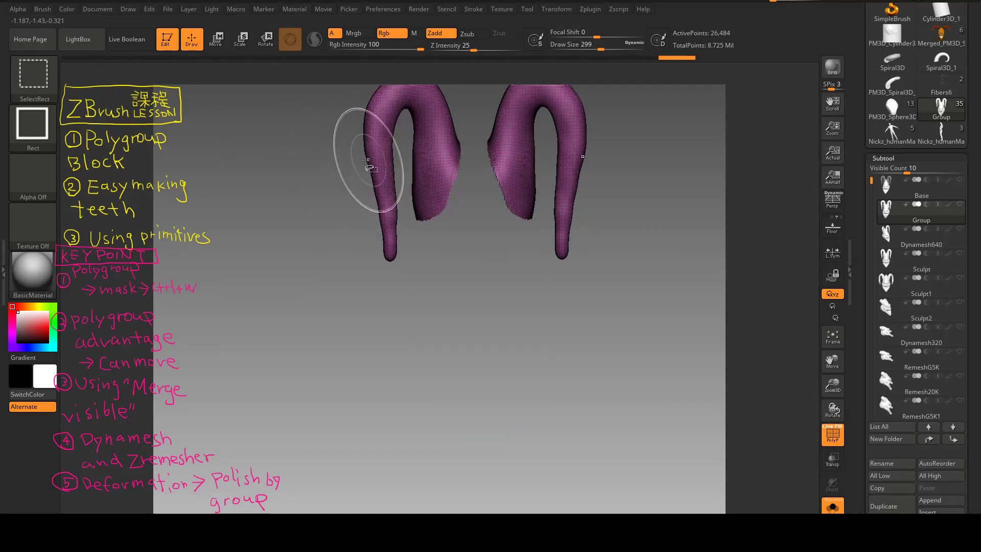
Switch the selection stroke to Lasso and invert visibility to hide the horns instead.
click(47, 128)
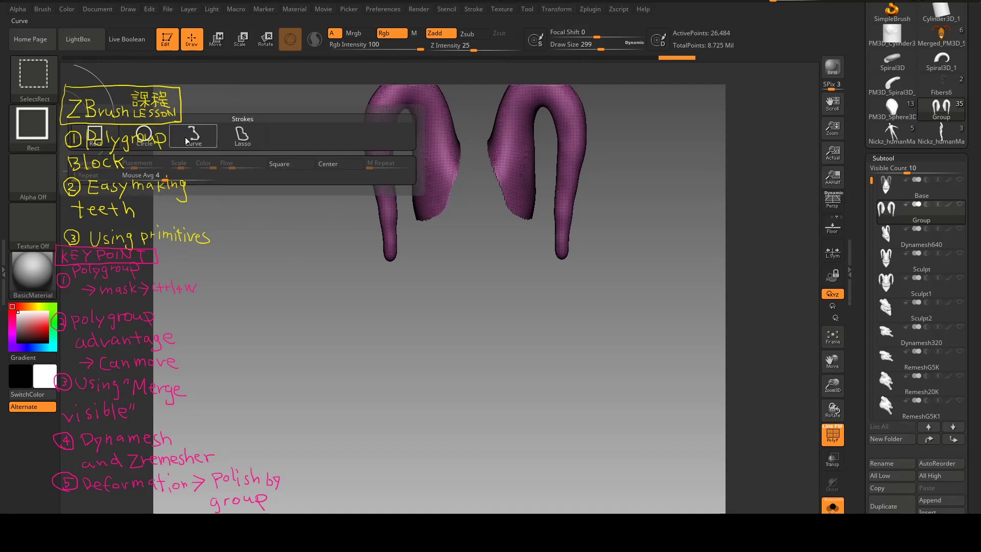
click(239, 139)
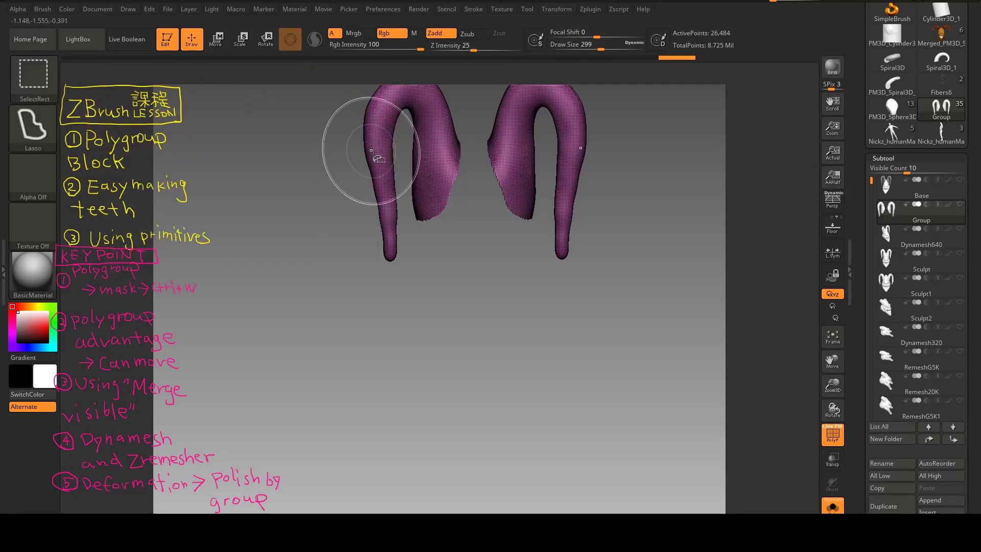
ctrl+shift+click(376, 156)
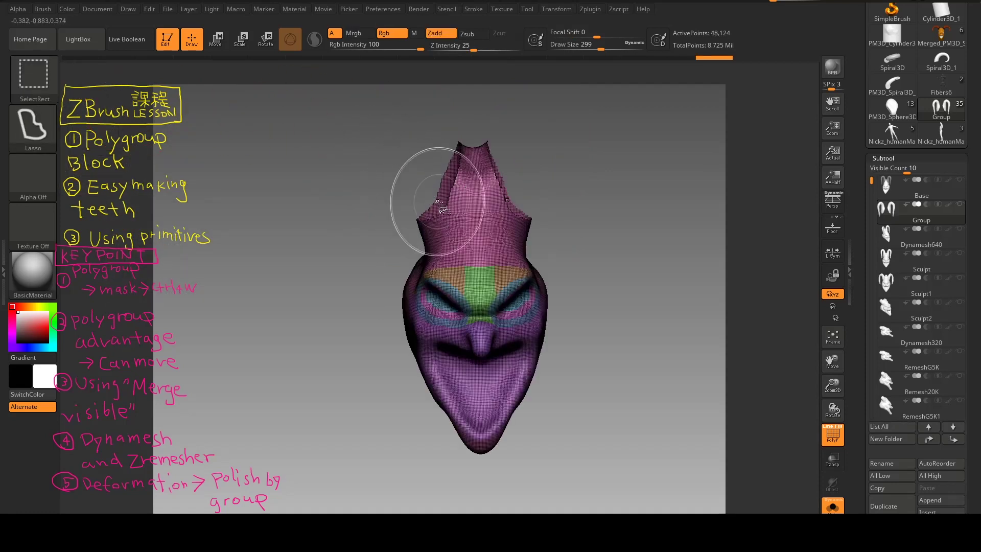
scroll(453, 215, up, 5)
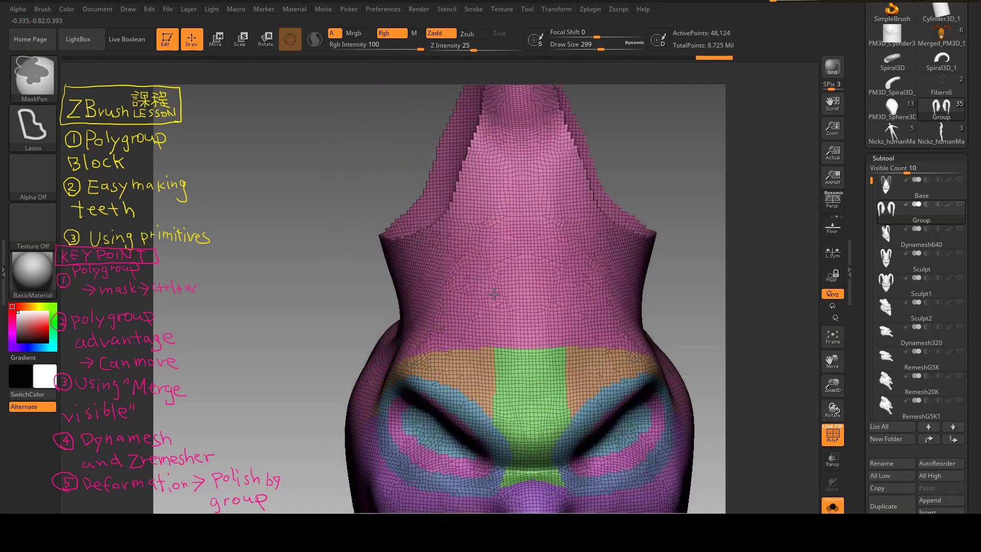
Hide the head leaving the horns, unhide all, return to Rect stroke, then hide the large pink polygroup.
key(ctrl+shift)
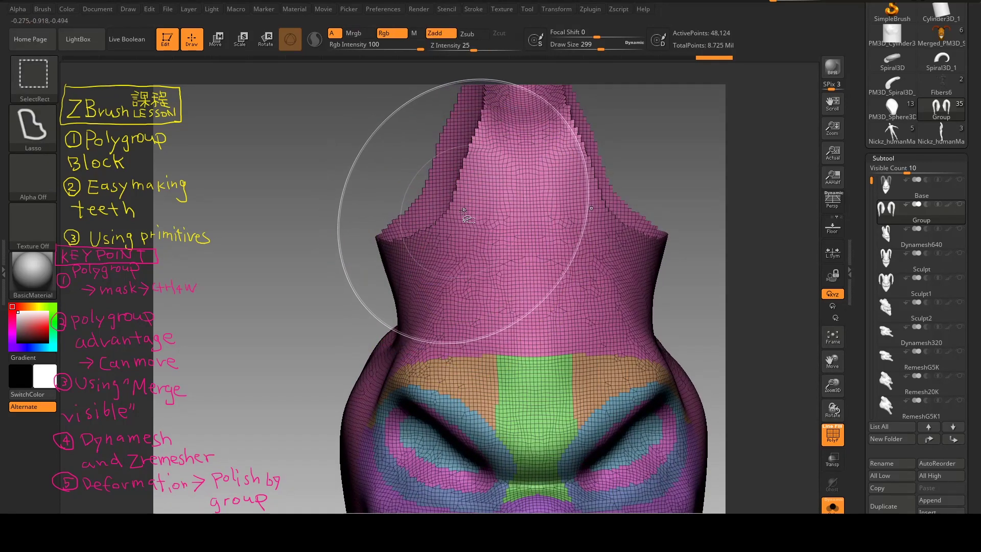
ctrl+shift+click(463, 208)
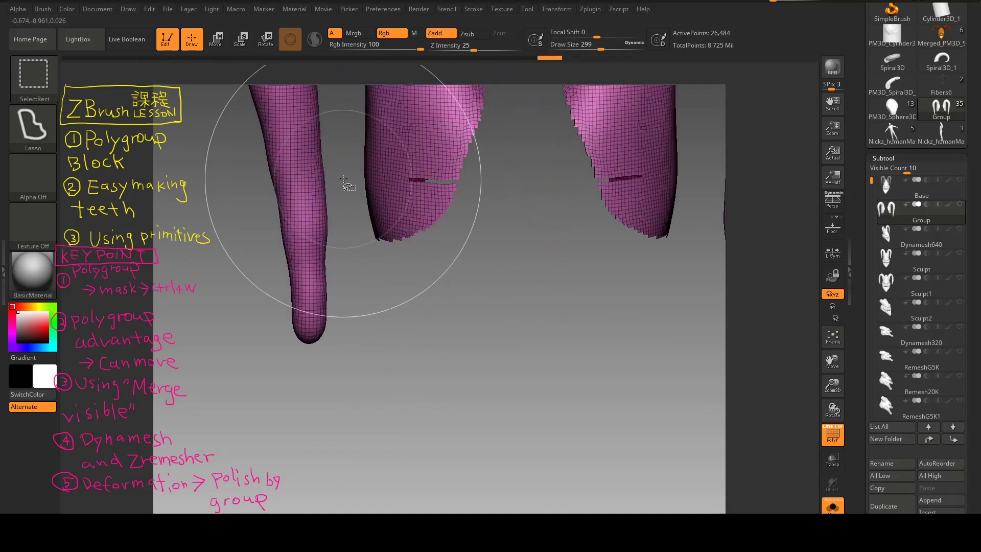
ctrl+shift+click(345, 181)
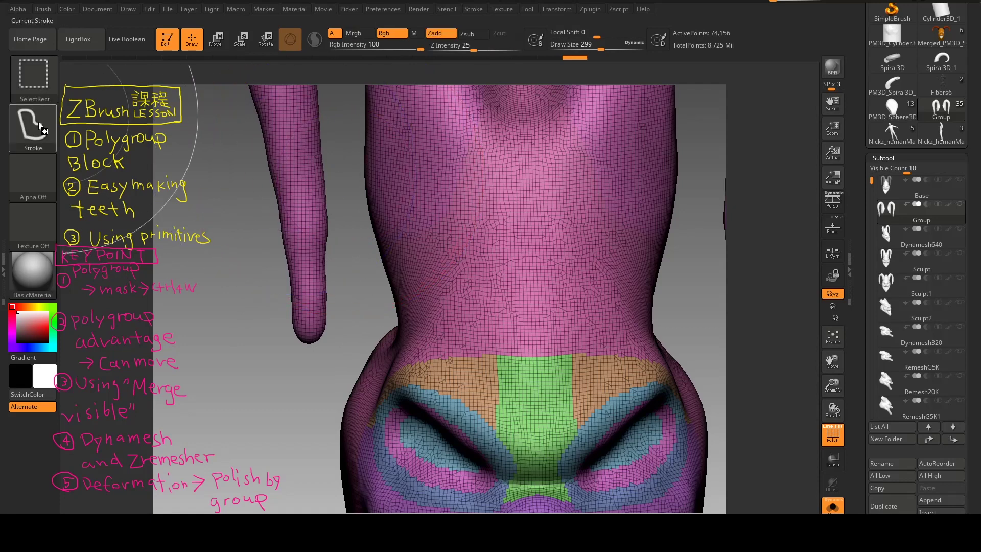
ctrl+shift+click(33, 127)
click(94, 141)
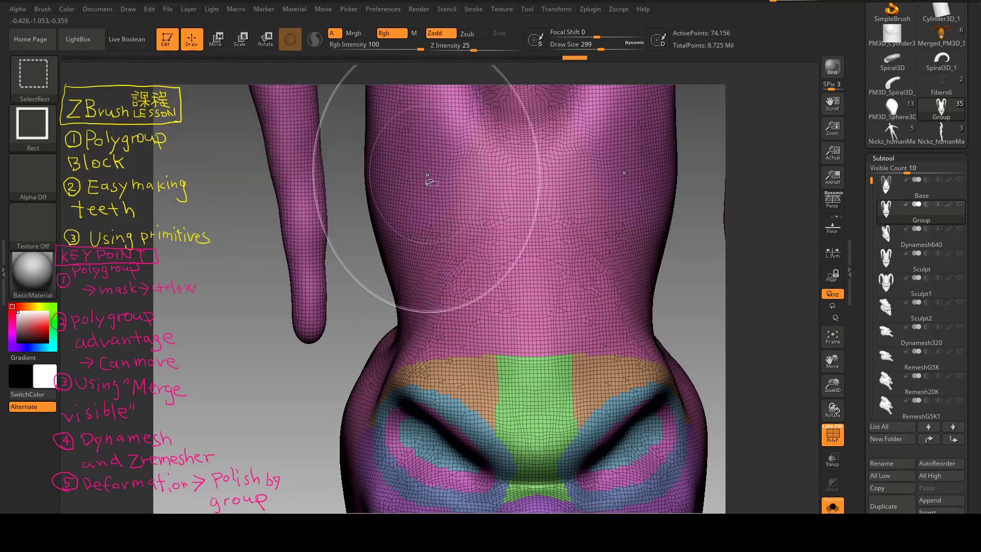
ctrl+alt+shift+click(427, 174)
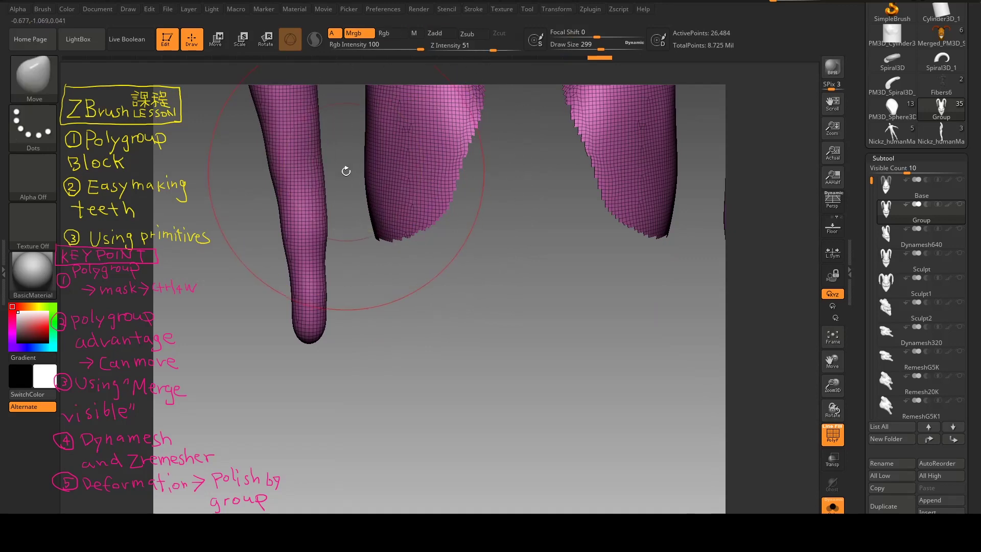
Unhide all parts, turn the head to a side view, and test-isolate the cheek polygroup.
alt+drag(345, 171, 306, 94)
mouse_move(340, 153)
mouse_down()
mouse_move(317, 129)
mouse_move(328, 136)
mouse_up()
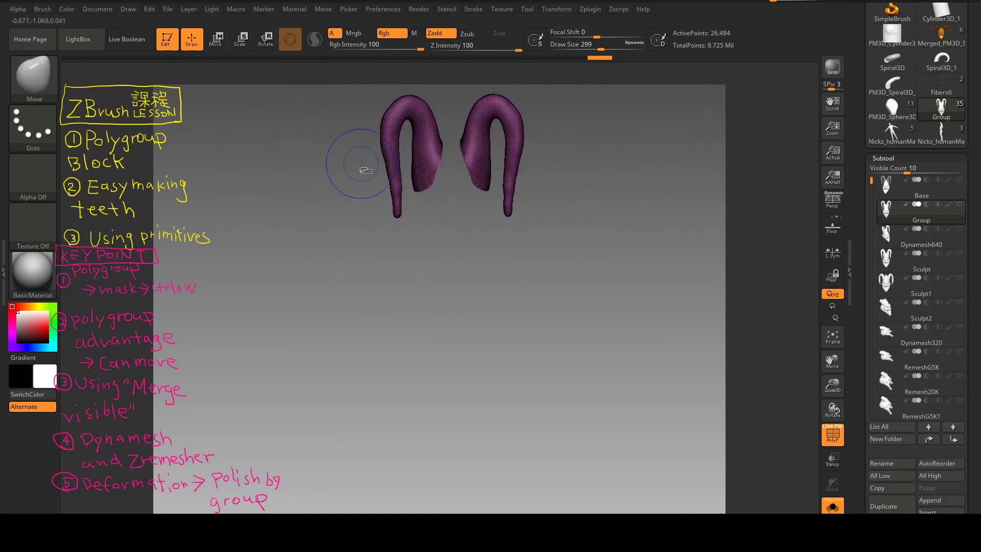
ctrl+shift+click(327, 179)
mouse_move(597, 213)
mouse_down()
mouse_move(629, 206)
mouse_move(576, 236)
mouse_move(497, 305)
mouse_up()
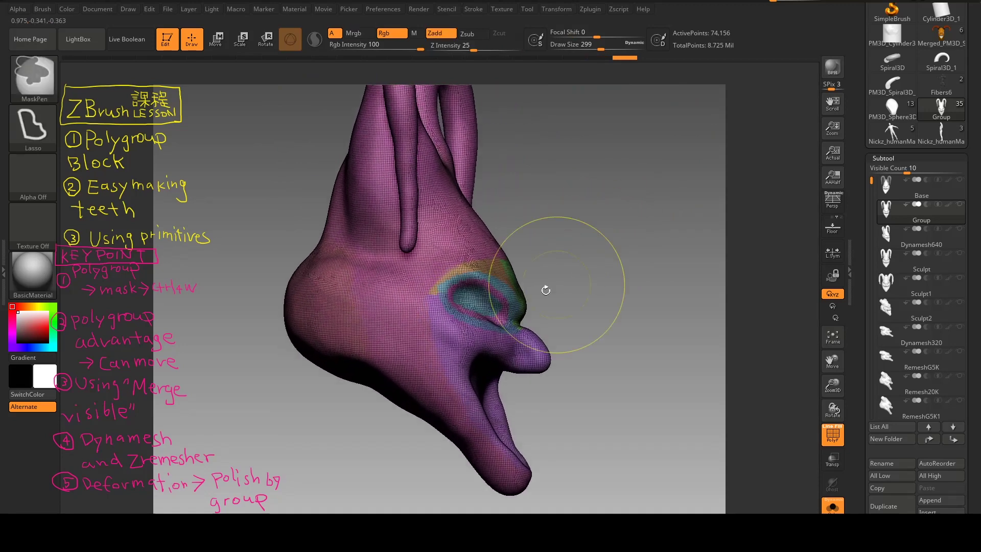
mouse_move(597, 276)
mouse_down()
mouse_move(629, 278)
mouse_move(556, 276)
mouse_up()
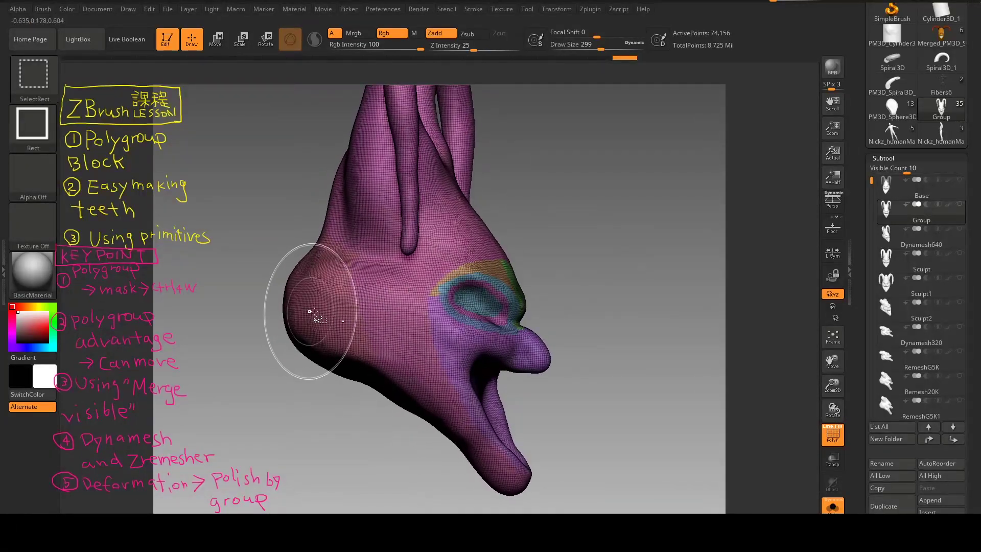
ctrl+shift+click(320, 308)
ctrl+shift+click(326, 307)
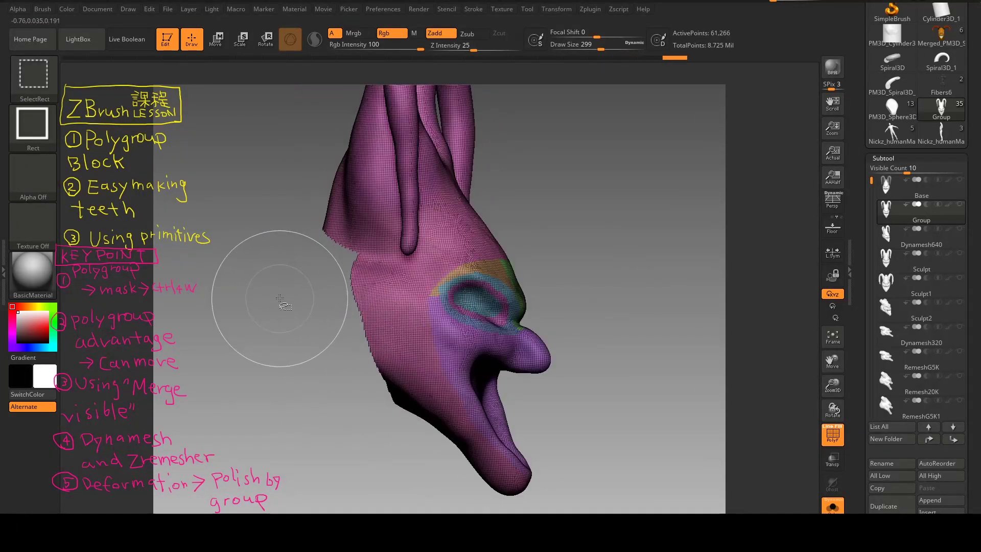
Reselect the Move brush with B, M, V and turn the head to a front view.
key(b)
key(m)
key(v)
drag(577, 249, 542, 239)
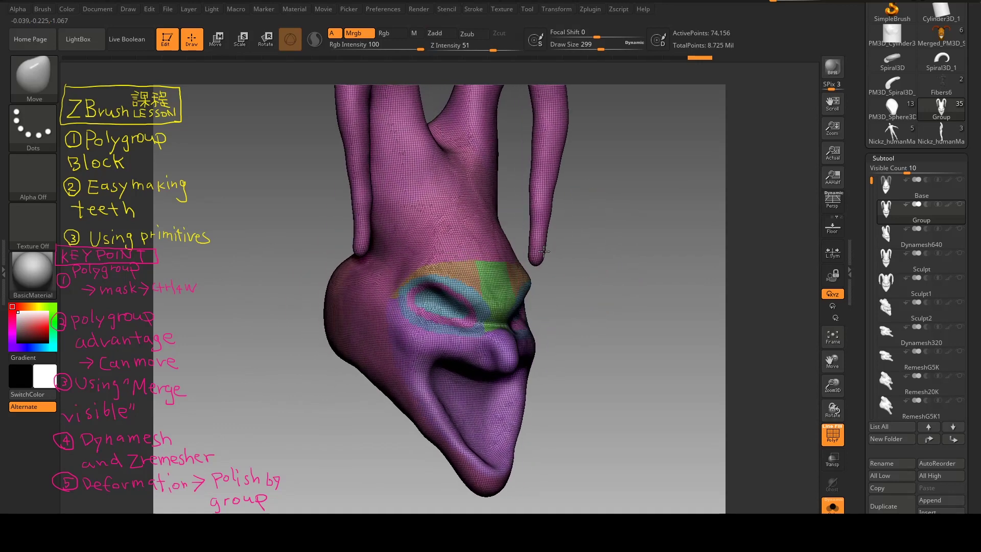
mouse_move(570, 209)
mouse_down()
mouse_move(577, 223)
mouse_move(555, 228)
mouse_up()
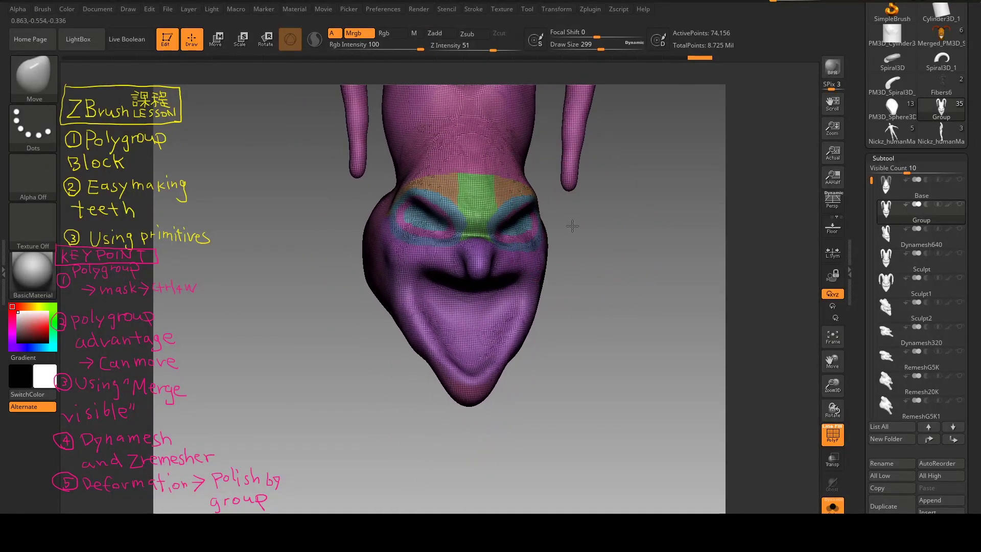
ctrl+shift+click(452, 202)
ctrl+shift+click(456, 146)
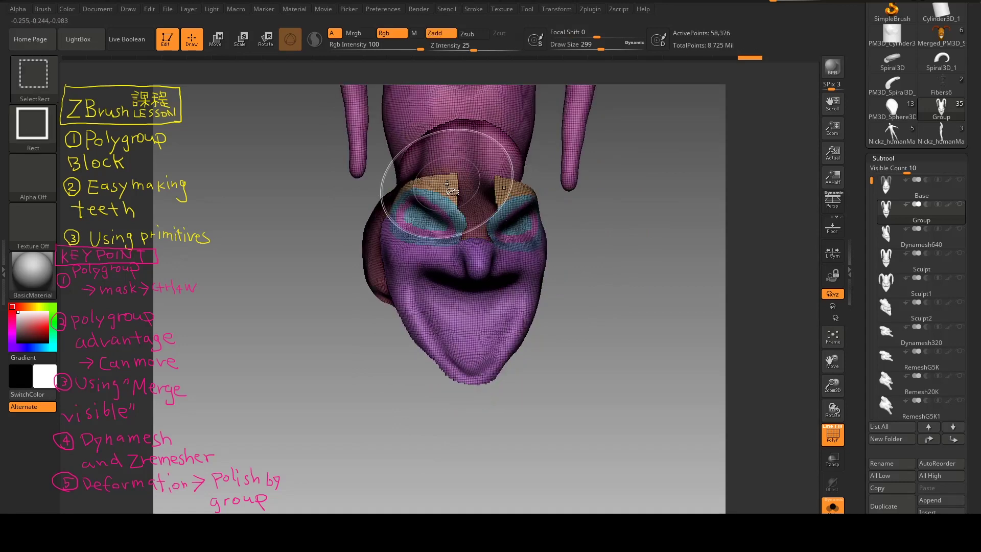
ctrl+shift+click(448, 188)
ctrl+shift+click(394, 242)
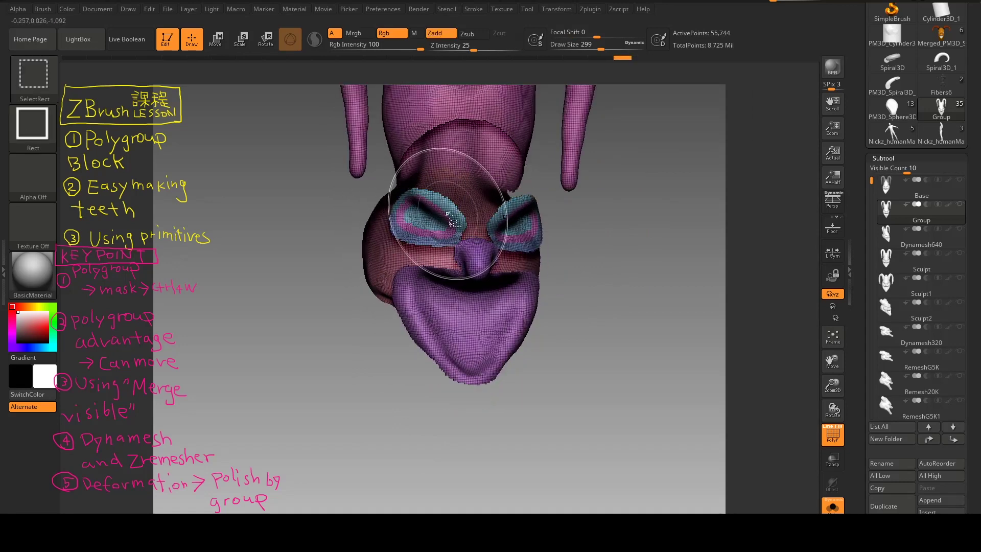
drag(353, 245, 548, 224)
mouse_move(560, 259)
mouse_down()
mouse_move(608, 273)
mouse_move(576, 272)
mouse_move(448, 309)
mouse_up()
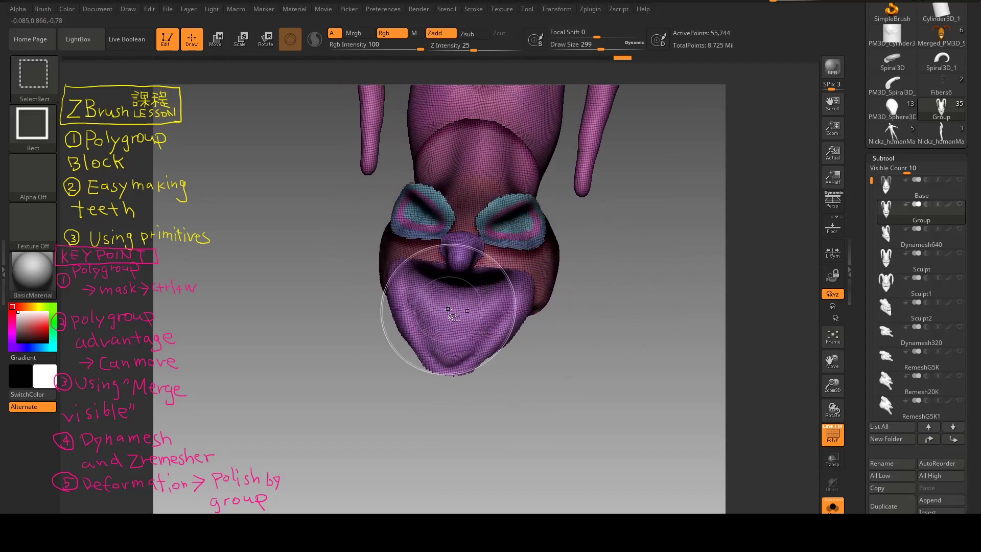
ctrl+shift+click(445, 306)
drag(429, 299, 493, 254)
ctrl+shift+click(516, 177)
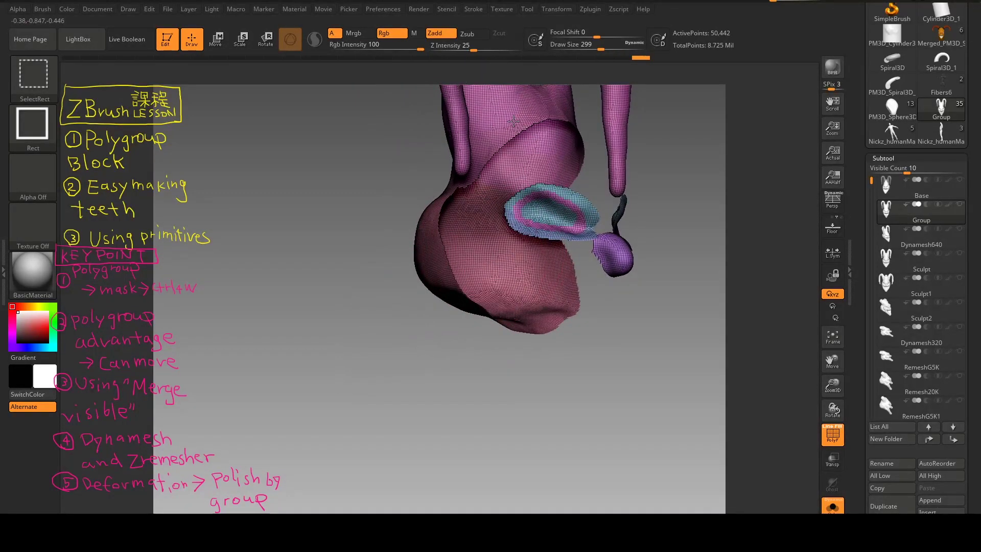
mouse_move(569, 87)
ctrl+shift+mouse_down()
mouse_move(449, 154)
mouse_move(368, 140)
ctrl+shift+mouse_up()
key(f)
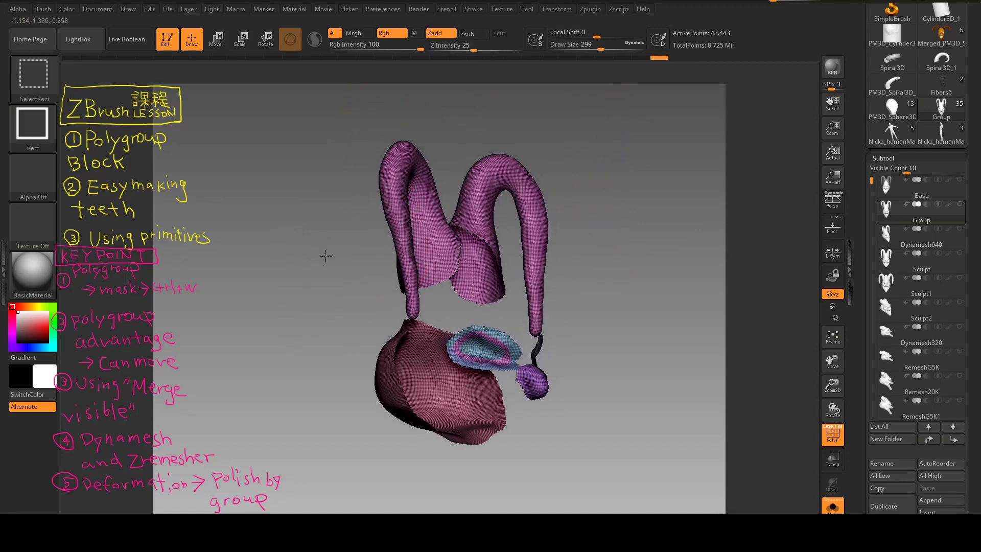
ctrl+shift+click(341, 253)
mouse_move(597, 241)
mouse_down()
mouse_move(556, 251)
mouse_move(484, 404)
mouse_move(468, 286)
mouse_up()
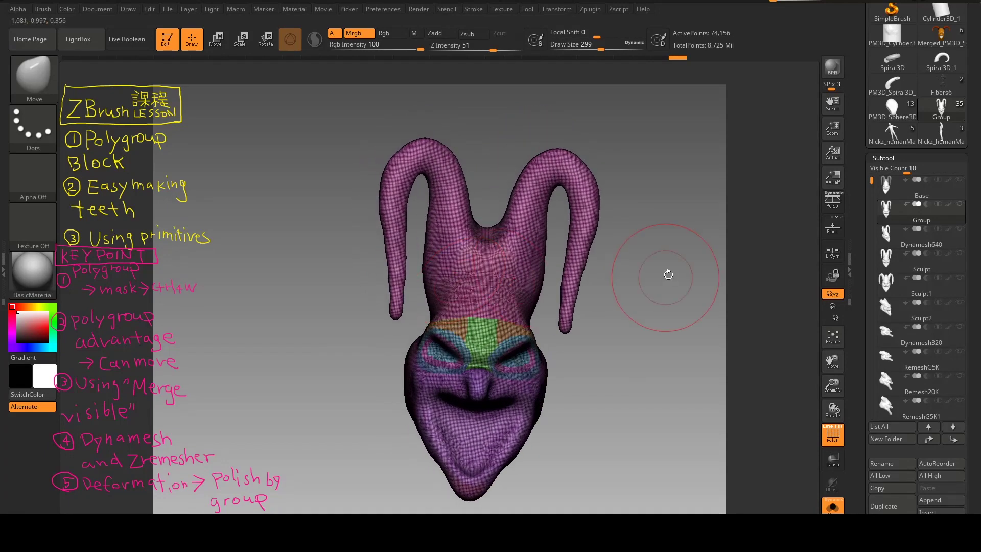
click(921, 244)
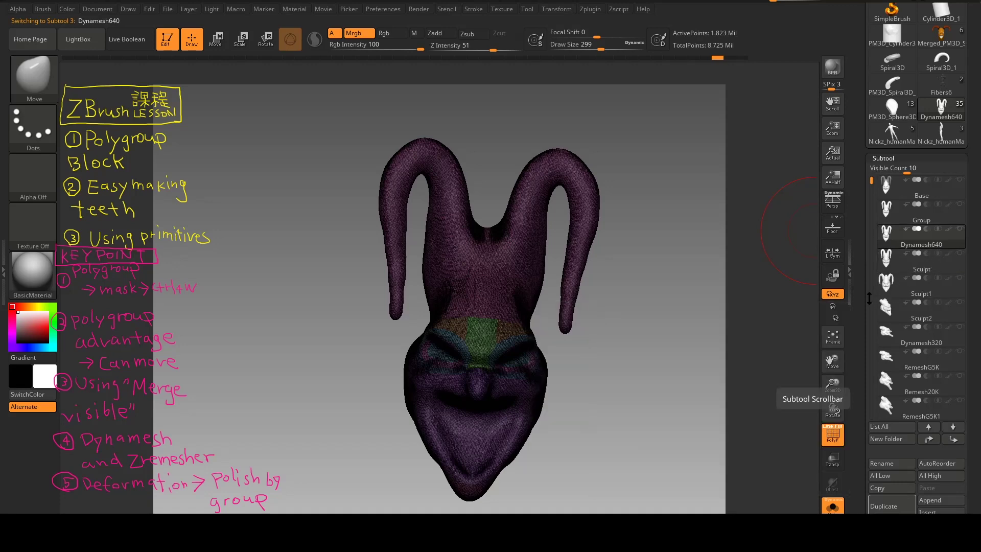
Scroll the tool panel and orbit the dense Dynamesh640 head to inspect it.
scroll(860, 307, down, 5)
mouse_move(667, 292)
mouse_down()
mouse_move(669, 320)
mouse_move(650, 296)
mouse_move(654, 261)
mouse_move(679, 264)
mouse_move(635, 269)
mouse_up()
mouse_move(620, 304)
mouse_down()
mouse_move(618, 323)
mouse_move(606, 313)
mouse_up()
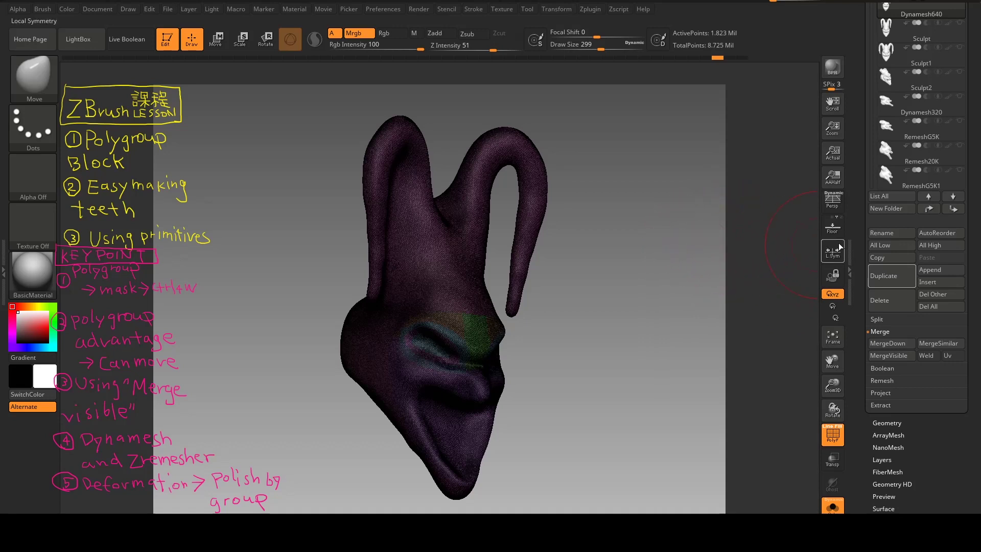
drag(860, 217, 863, 196)
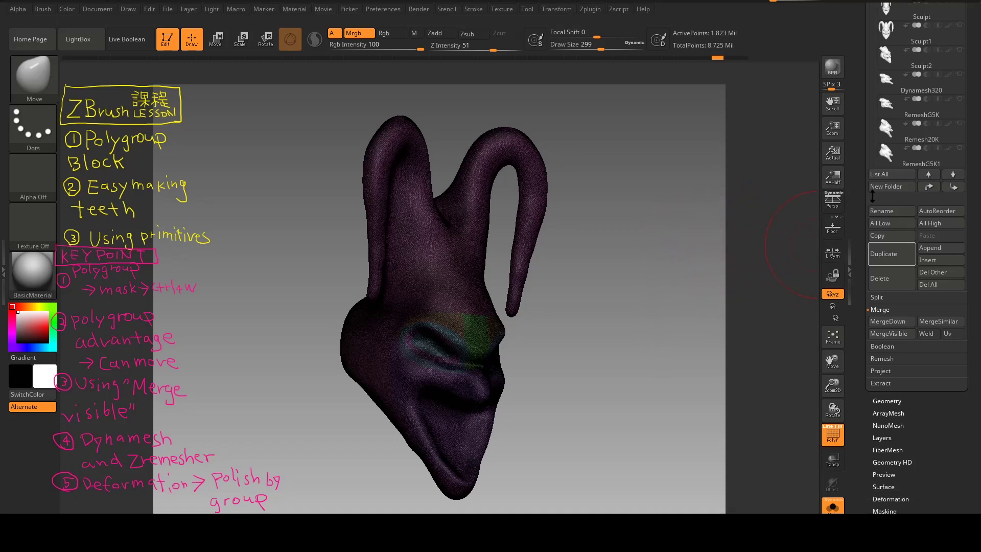
mouse_move(859, 200)
mouse_down()
mouse_move(859, 343)
mouse_move(886, 277)
mouse_up()
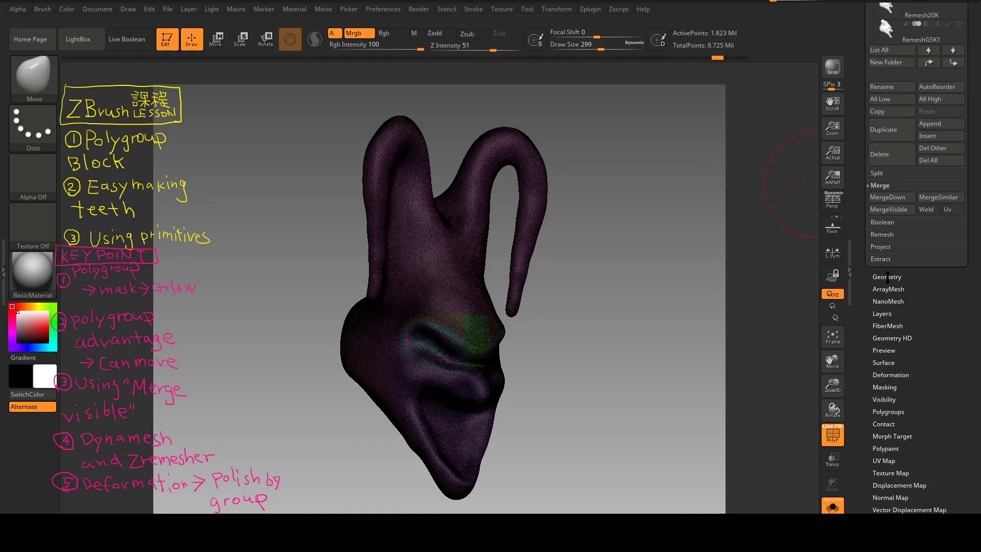
Show Geometry > DynaMesh settings with Resolution 640 and SubProjection 0.6.
click(888, 277)
scroll(864, 174, up, 5)
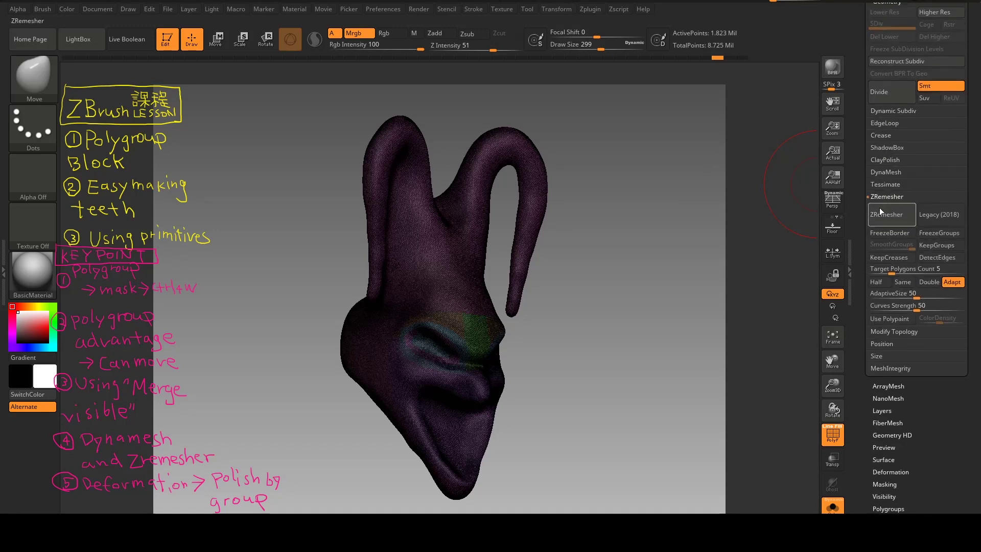
click(888, 173)
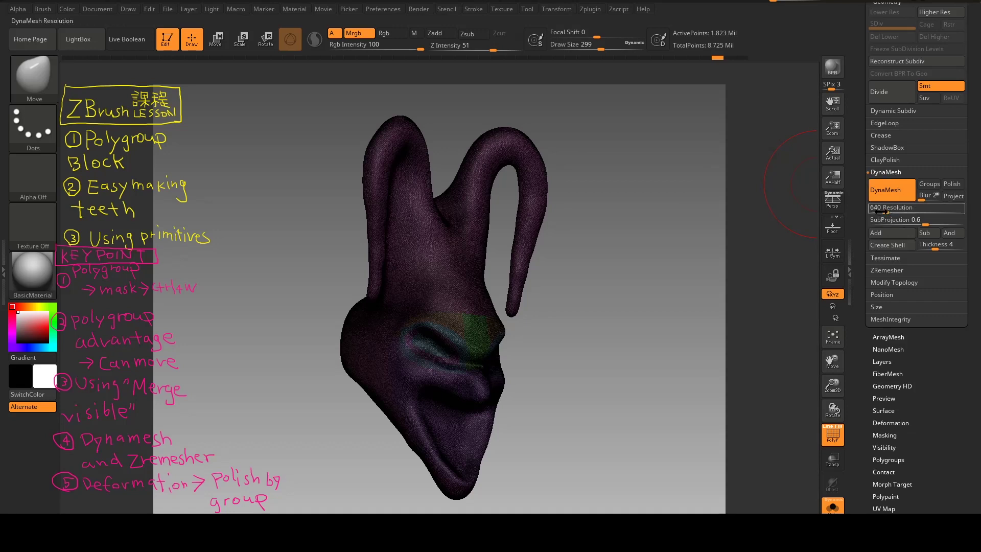
scroll(866, 160, up, 2)
scroll(874, 159, up, 2)
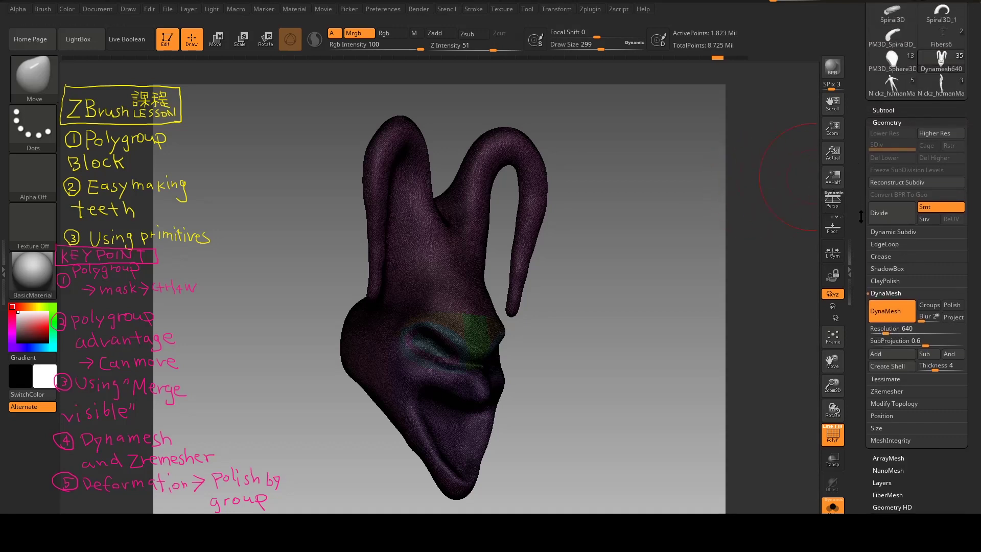
Make the Sculpt subtool active, the painted head at about 1.97 million points.
click(884, 126)
mouse_move(912, 220)
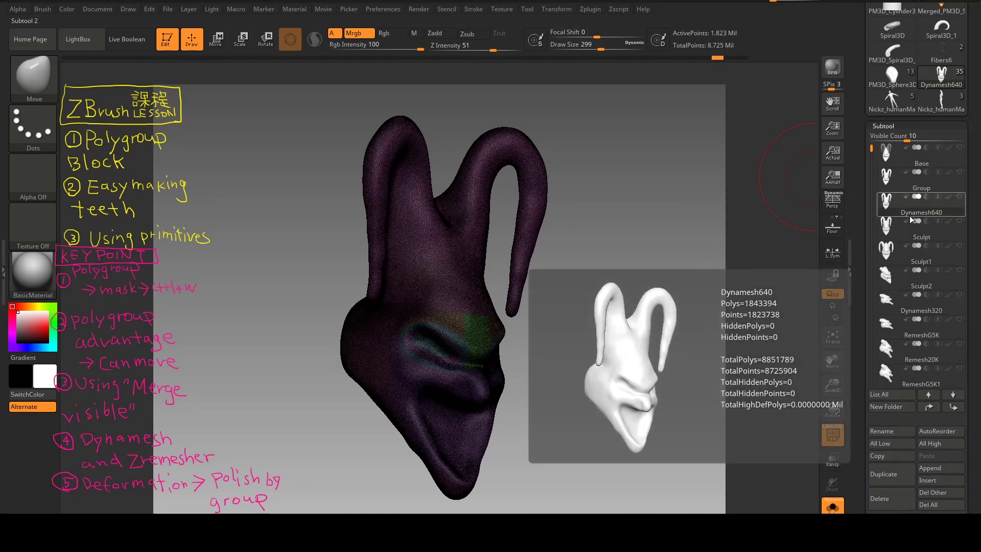
click(913, 237)
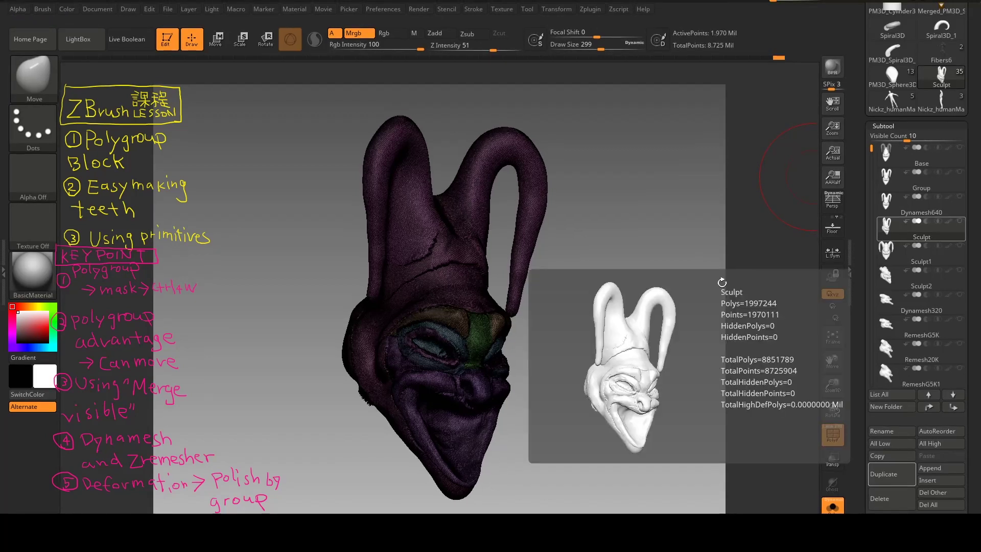
Turn off PolyF so the Sculpt head shows plain grey, orbiting to inspect it.
shift+drag(723, 280, 722, 282)
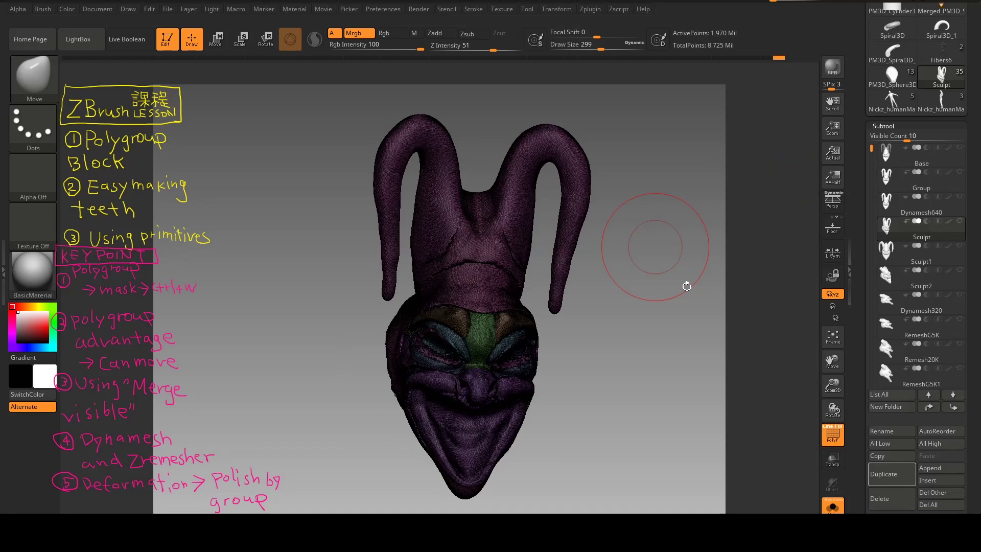
drag(683, 314, 697, 307)
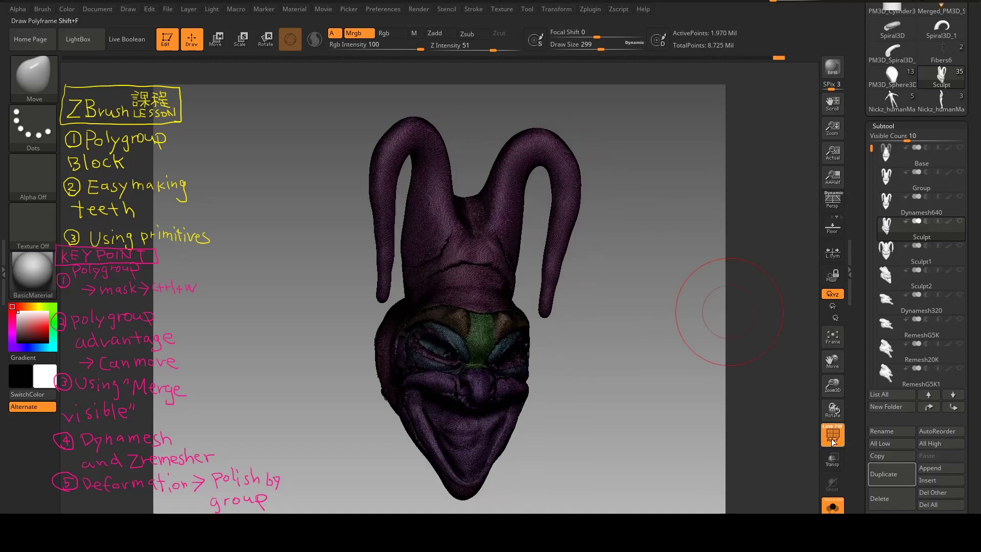
click(833, 435)
mouse_move(654, 384)
mouse_down()
mouse_move(655, 362)
mouse_move(643, 368)
mouse_move(587, 311)
mouse_up()
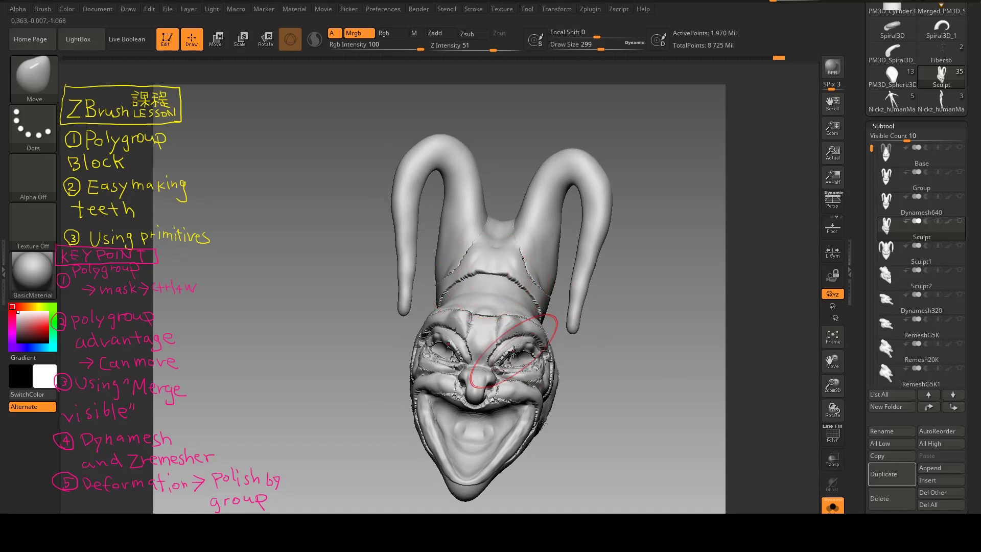
mouse_move(646, 394)
mouse_down()
mouse_move(690, 399)
mouse_move(569, 355)
mouse_move(590, 333)
mouse_move(575, 335)
mouse_up()
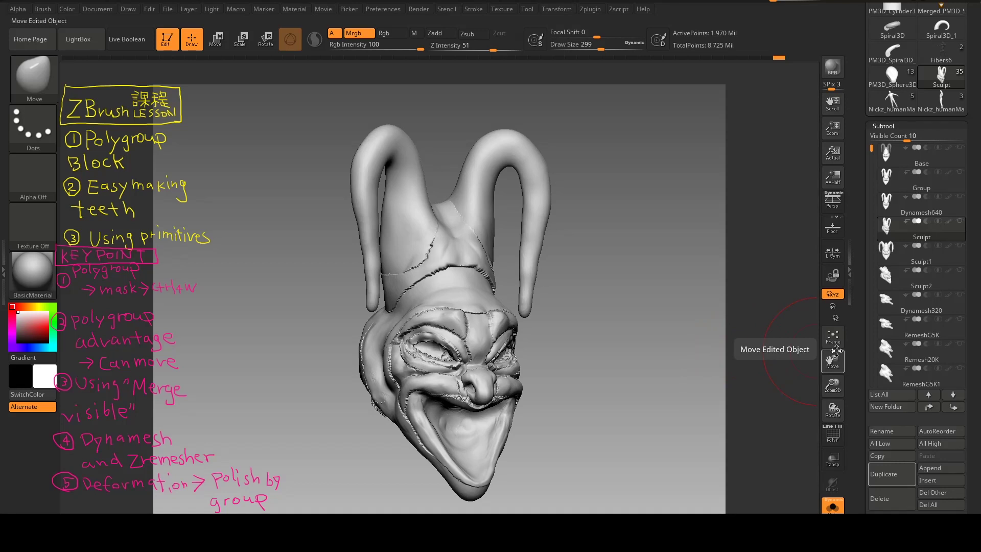
drag(851, 352, 852, 309)
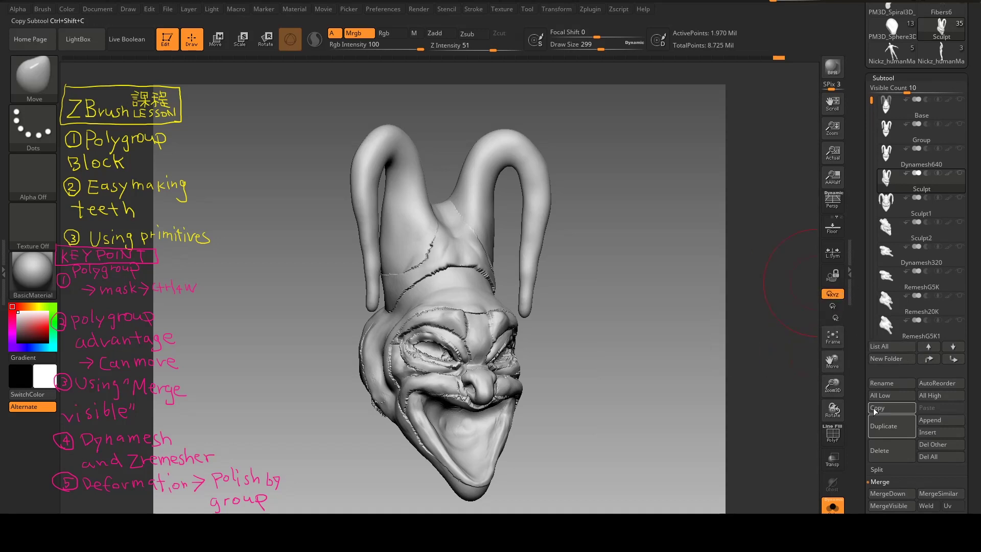
View Sculpt1 with PolyF back on, then make the 1.602-million-point Sculpt2 active.
click(923, 199)
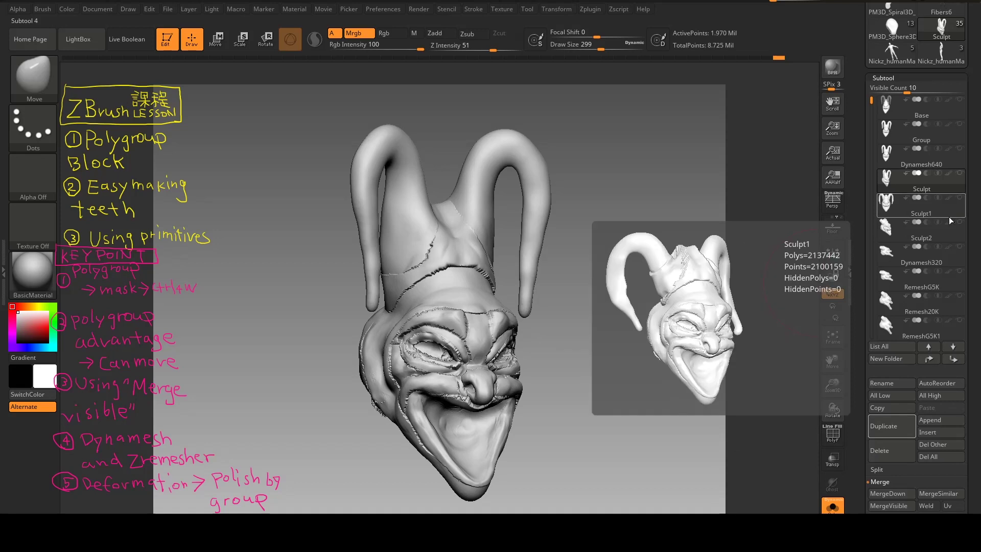
click(943, 216)
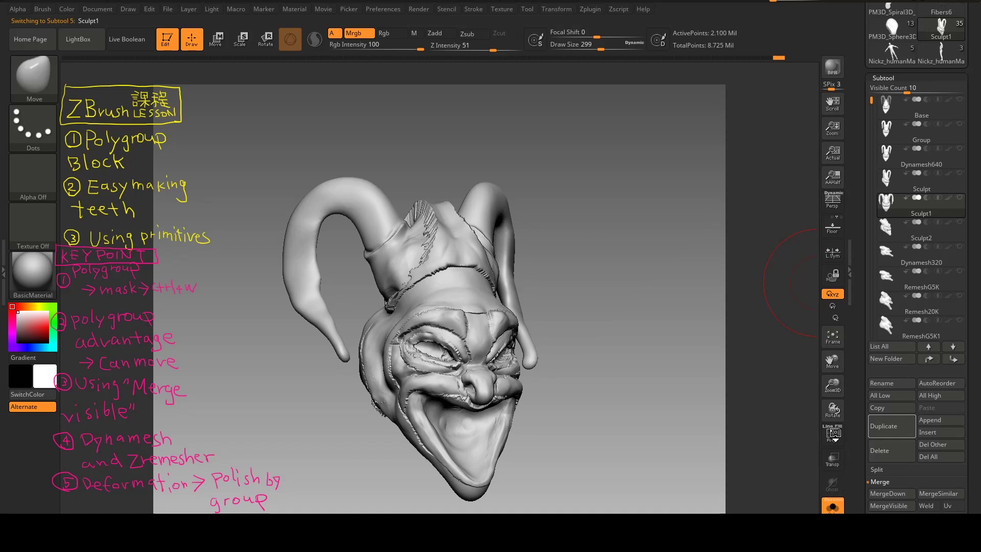
click(833, 435)
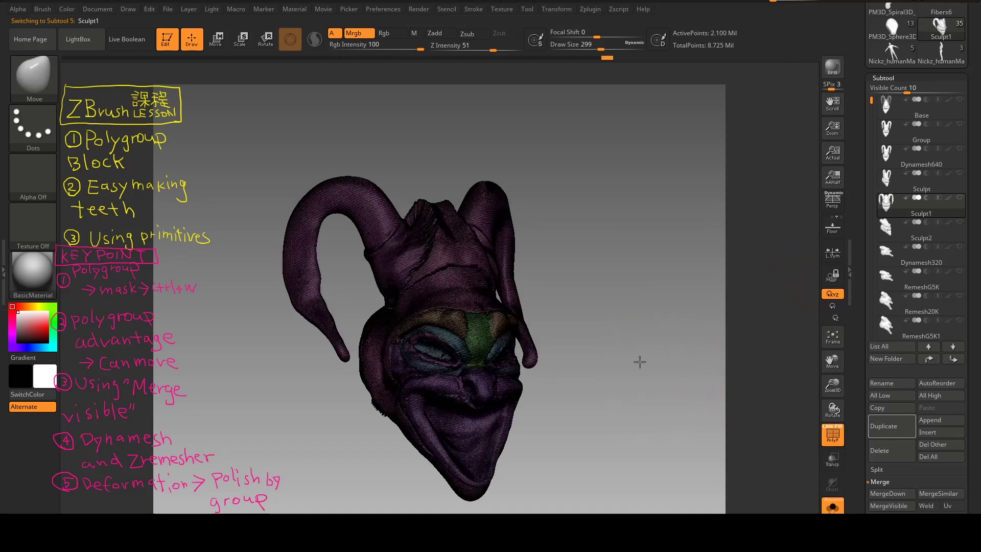
drag(640, 361, 650, 349)
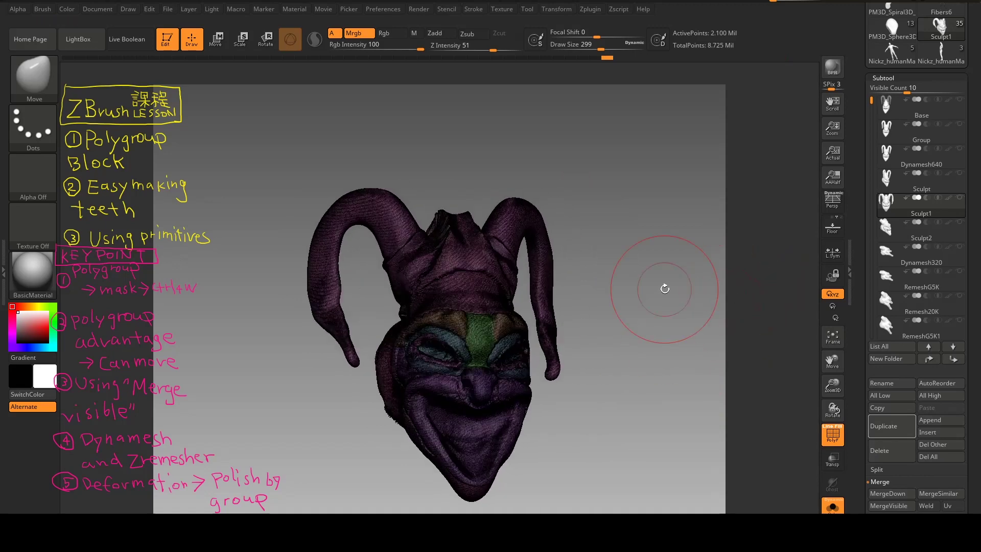
drag(665, 289, 657, 302)
click(894, 238)
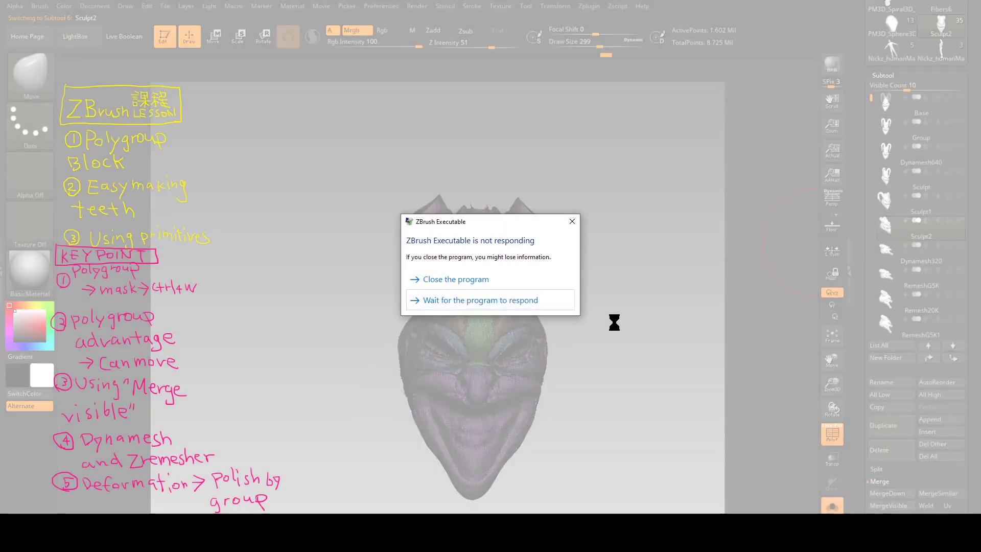
Orbit Sculpt2 to a side view and push the lower lip under the nose with Move.
drag(615, 322, 528, 294)
drag(607, 296, 624, 298)
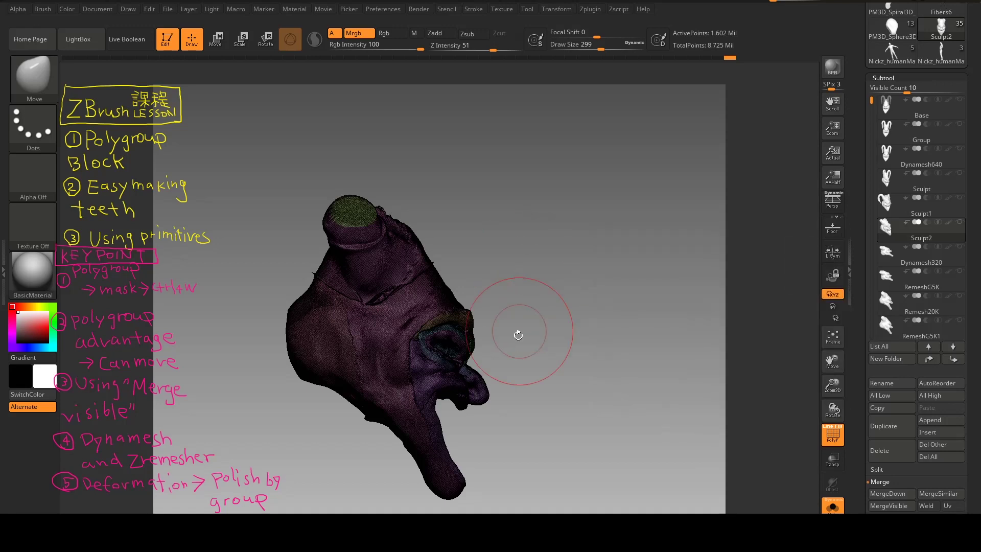
drag(453, 395, 462, 383)
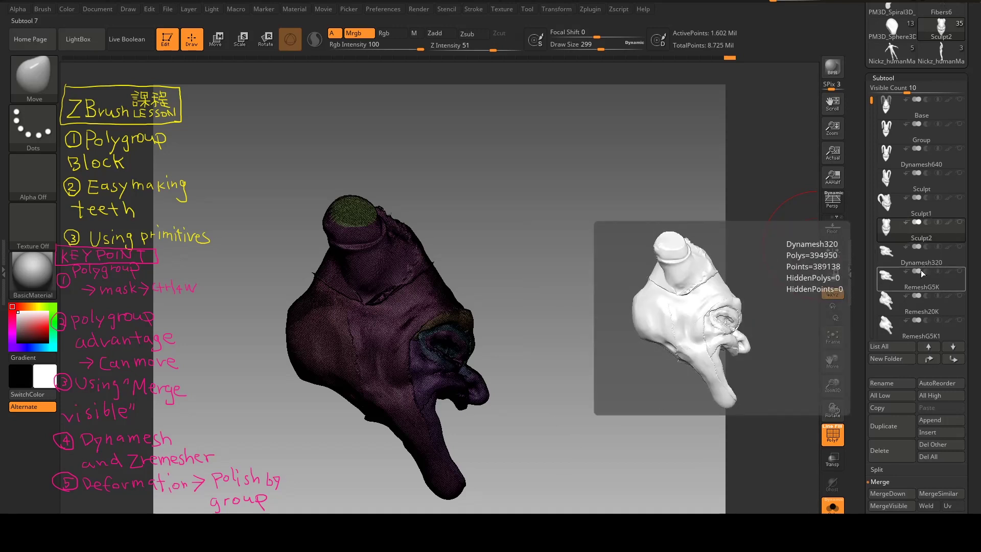
mouse_move(920, 254)
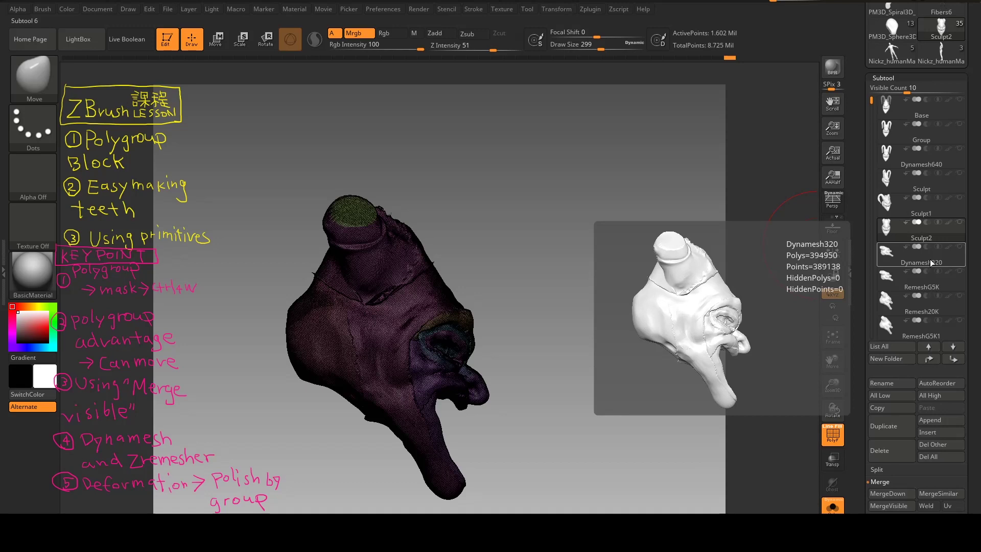
Cycle through Dynamesh320, RemeshG5K and Remesh20K, ending on the 8,722-point RemeshG5K1.
click(938, 263)
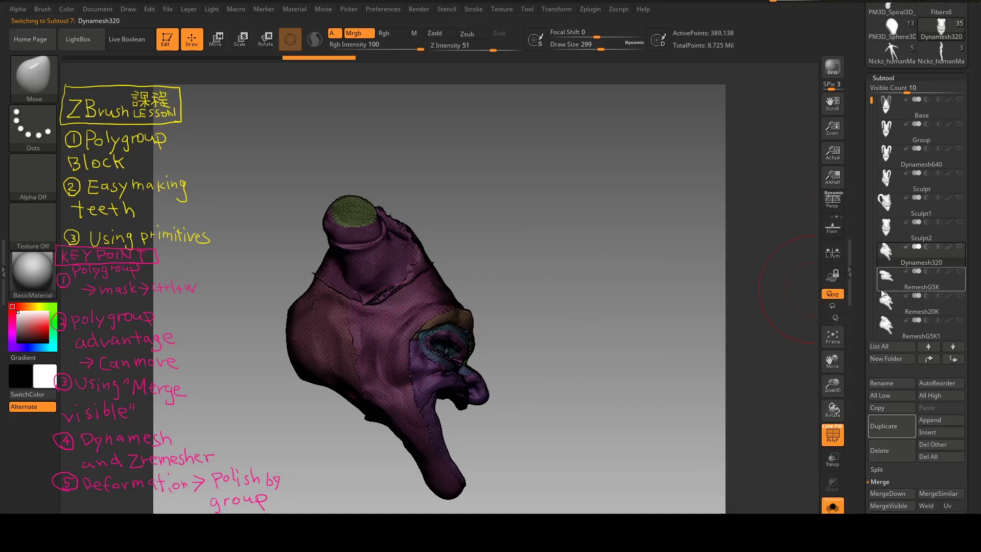
click(920, 288)
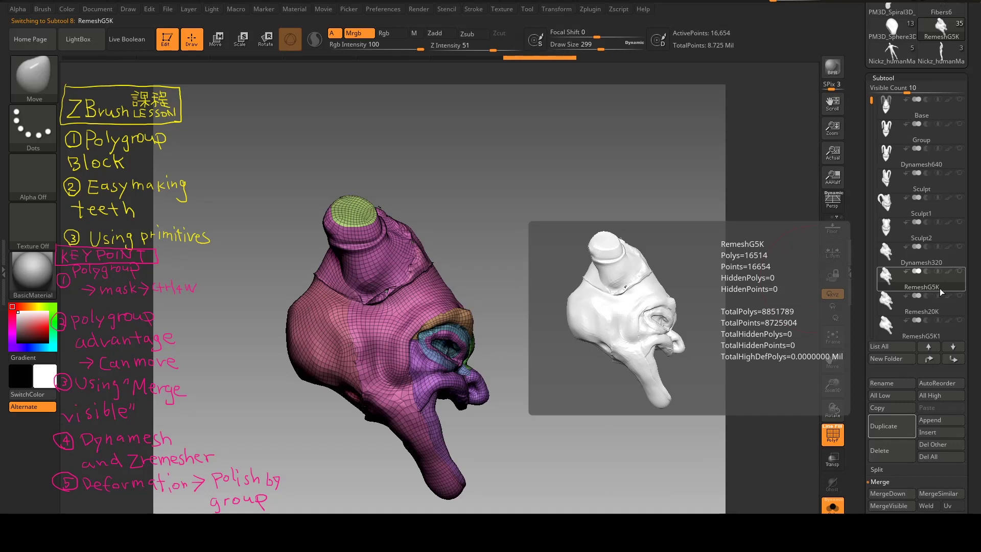
mouse_move(533, 361)
mouse_down()
mouse_move(585, 340)
mouse_move(539, 348)
mouse_move(582, 344)
mouse_up()
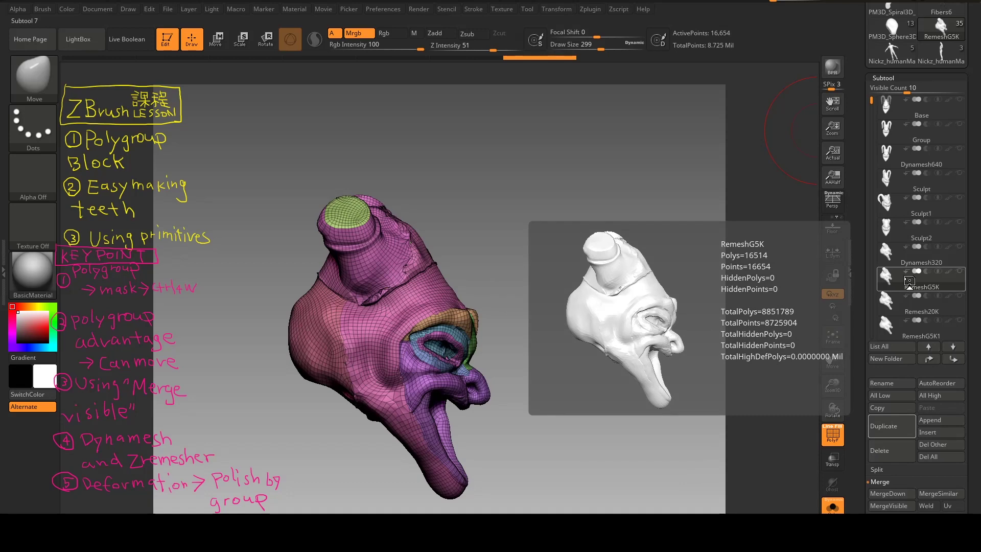
click(910, 284)
mouse_move(920, 305)
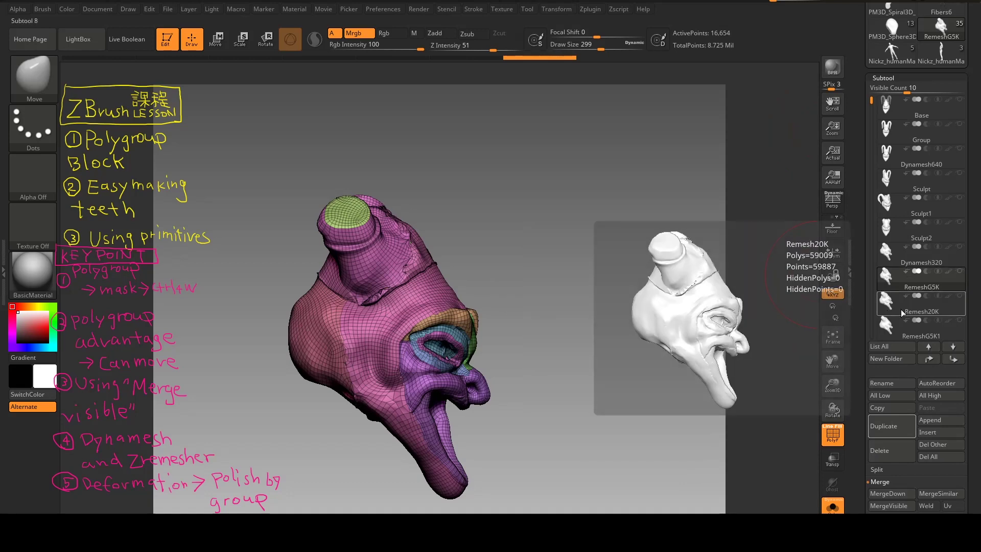
click(900, 310)
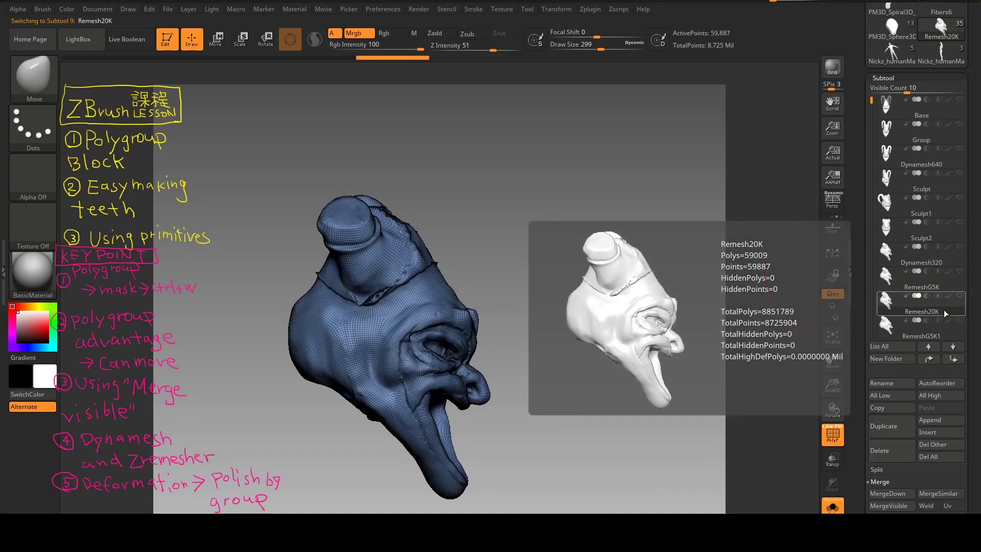
click(921, 337)
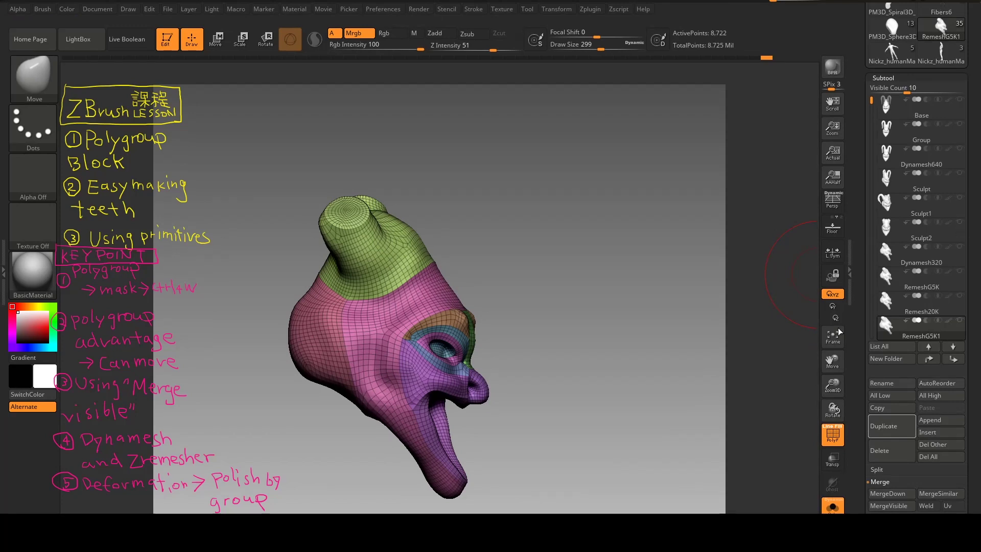
drag(665, 333, 624, 332)
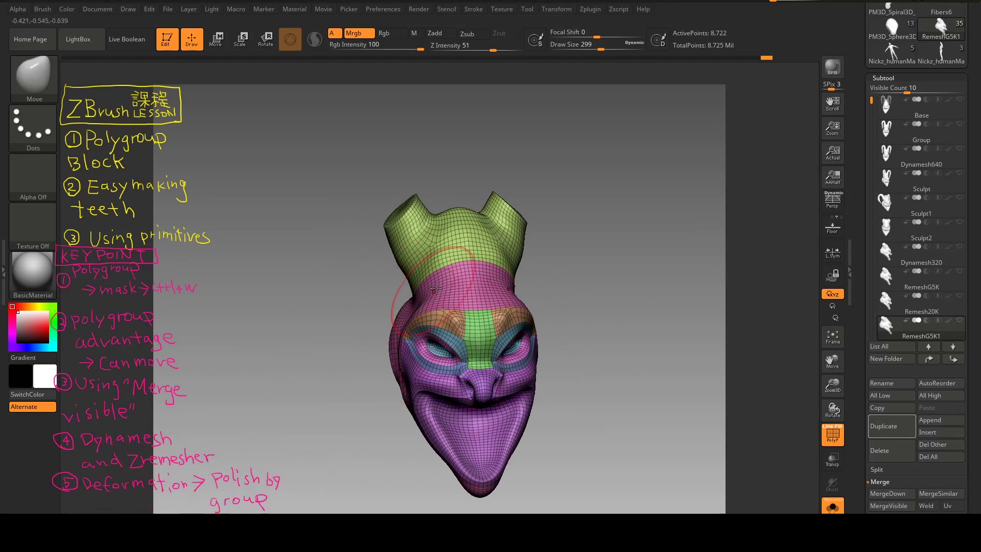
mouse_move(614, 271)
mouse_down()
mouse_move(637, 309)
mouse_move(609, 295)
mouse_move(608, 274)
mouse_move(655, 265)
mouse_move(608, 270)
mouse_up()
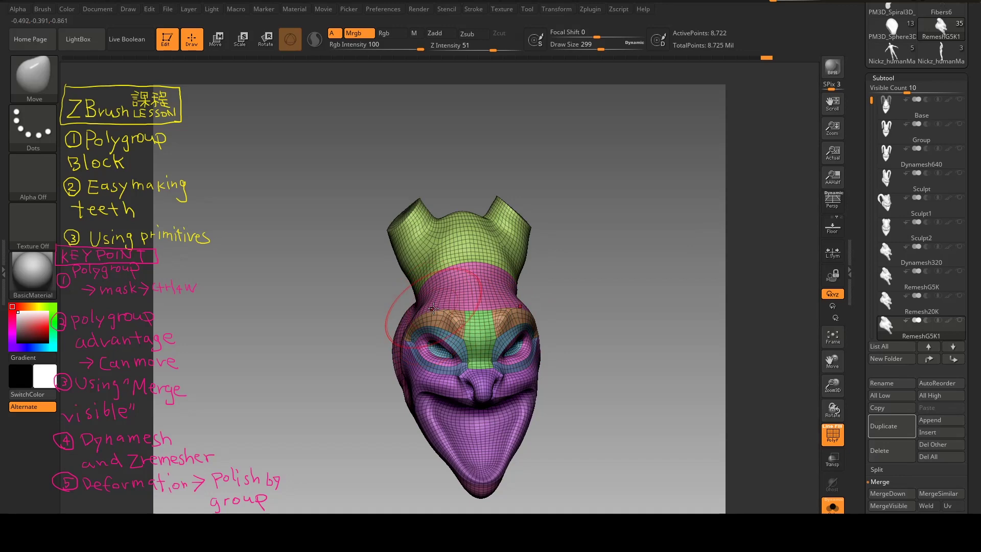
mouse_move(591, 320)
mouse_down()
mouse_move(615, 278)
mouse_move(565, 361)
mouse_up()
drag(606, 394, 653, 396)
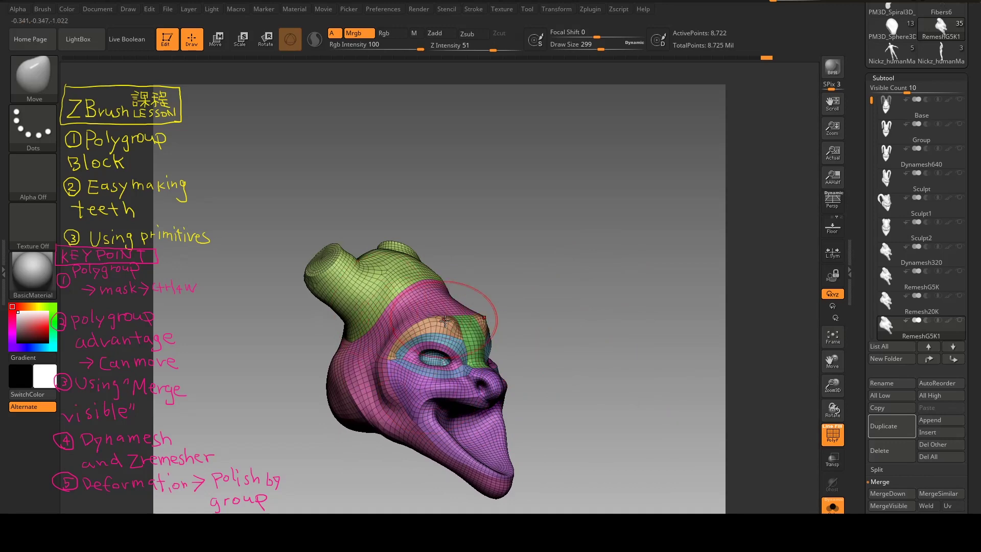
drag(565, 328, 592, 323)
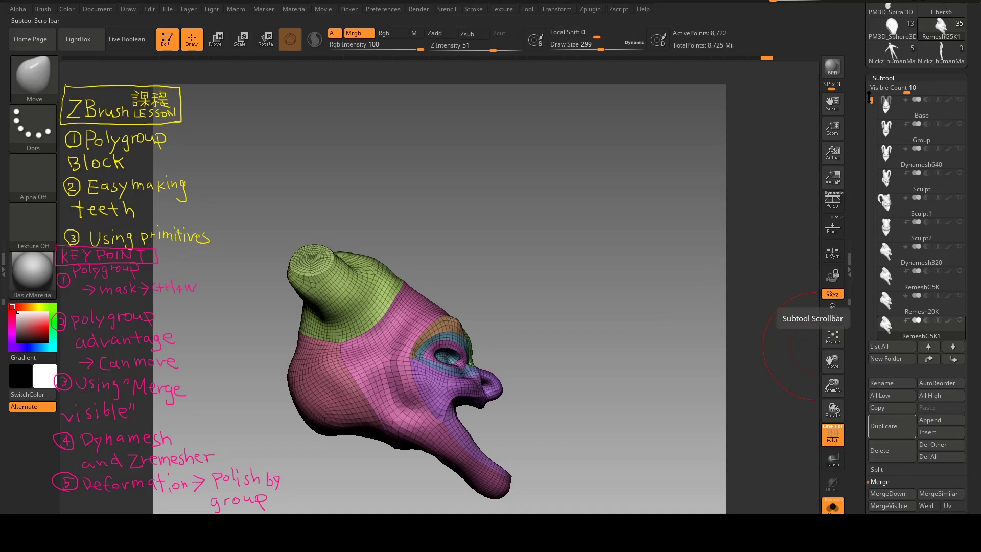
drag(871, 98, 870, 128)
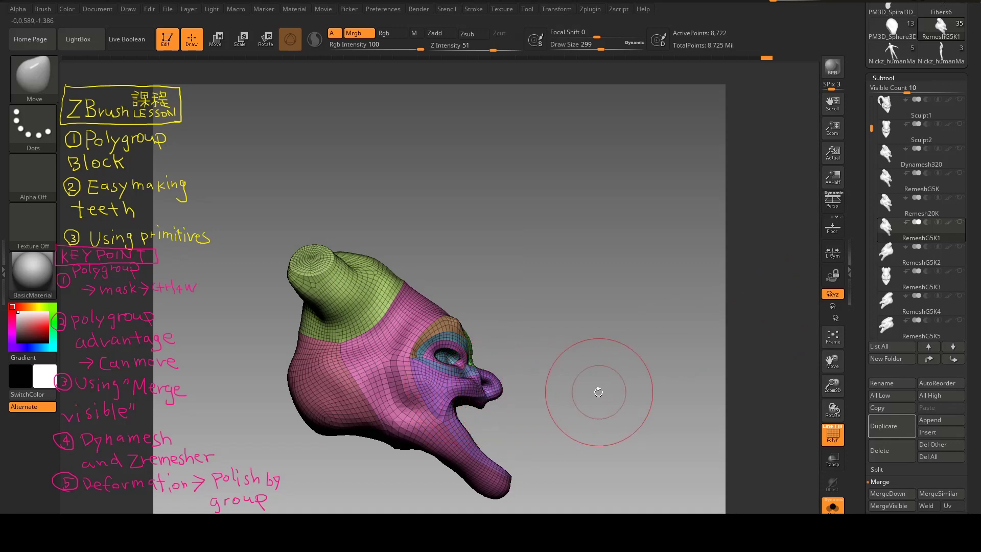
Return to RemeshG5K1 and hide the purple snout polygroup, leaving the rest visible.
click(922, 263)
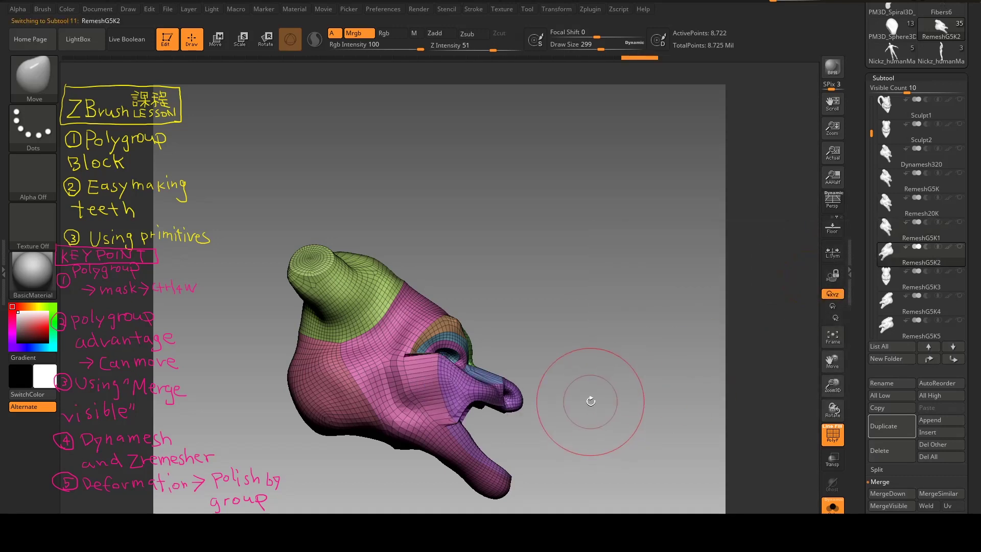
mouse_move(920, 257)
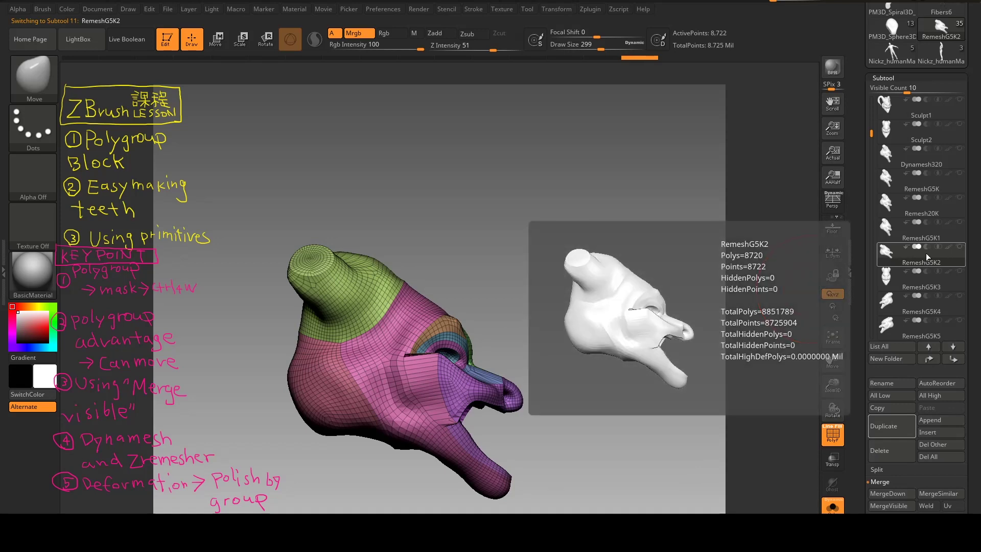
click(926, 238)
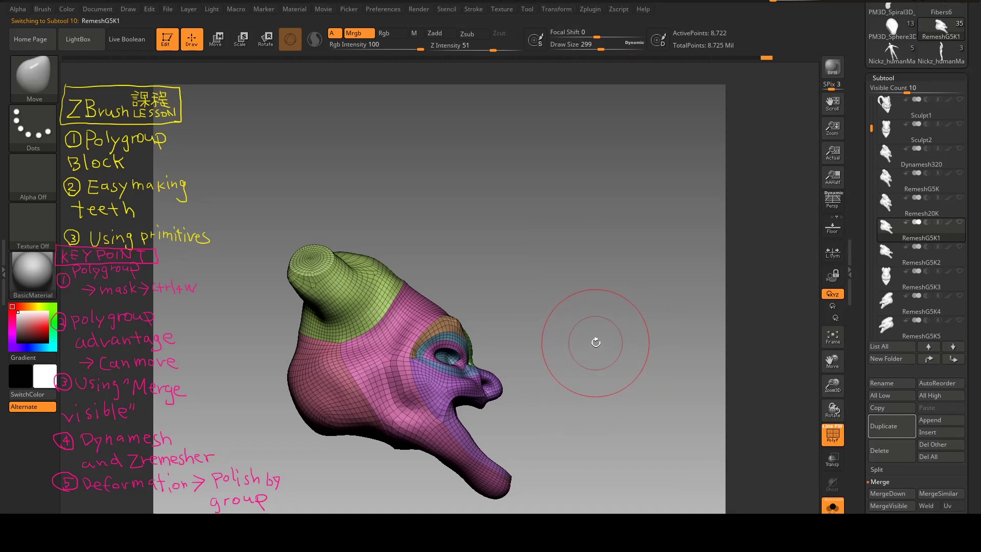
key(ctrl+shift)
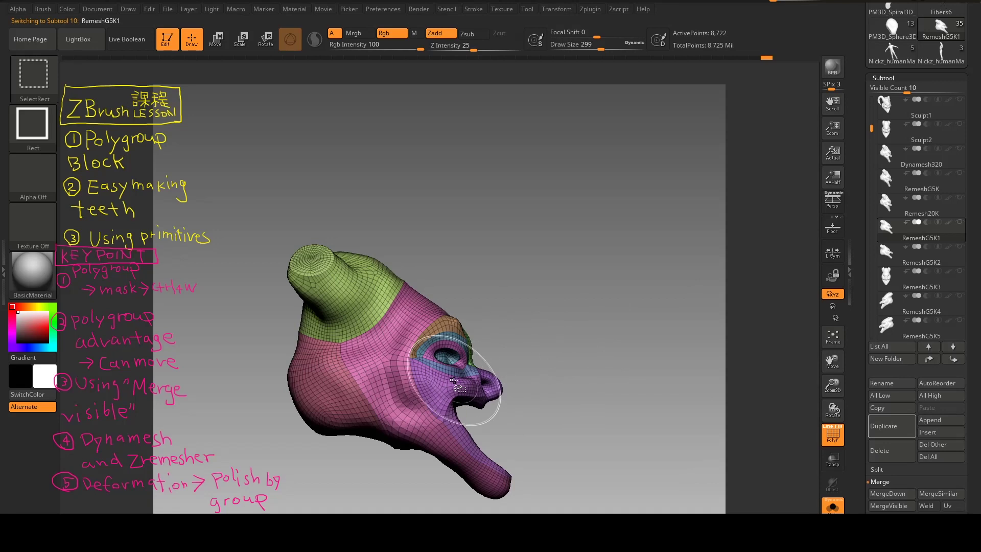
ctrl+shift+click(450, 397)
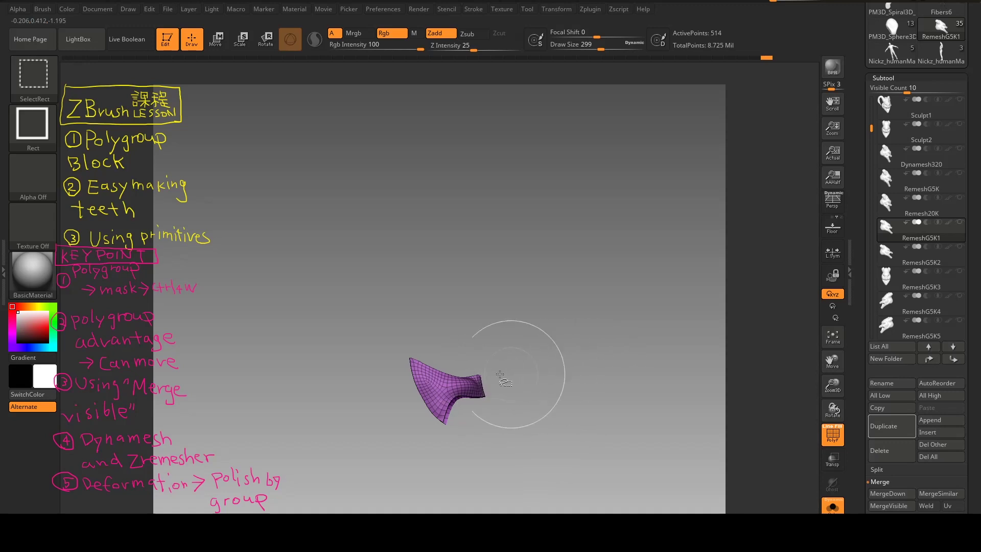
ctrl+shift+click(448, 387)
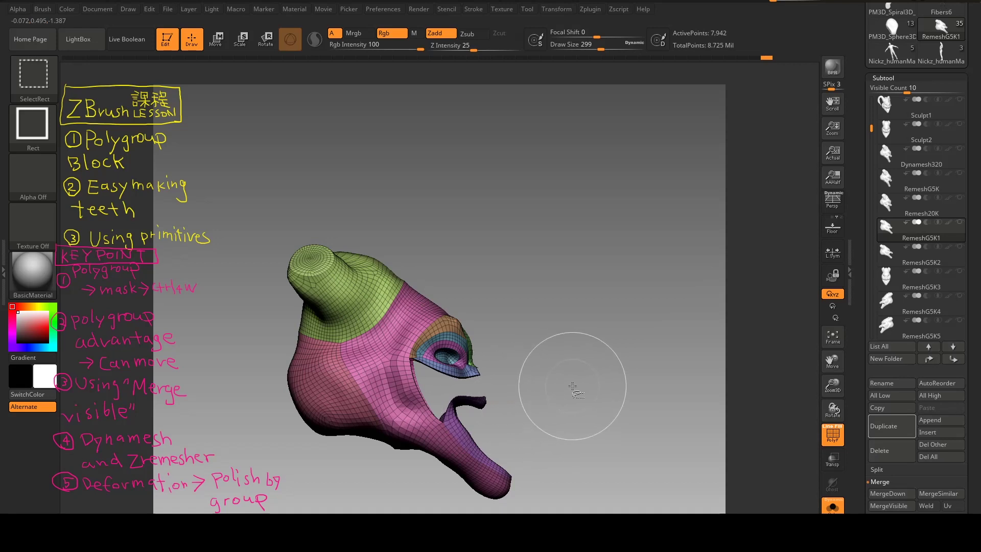
Lasso-mask the visible head, then bring the hidden snout polygroup back.
ctrl+drag(581, 369, 204, 238)
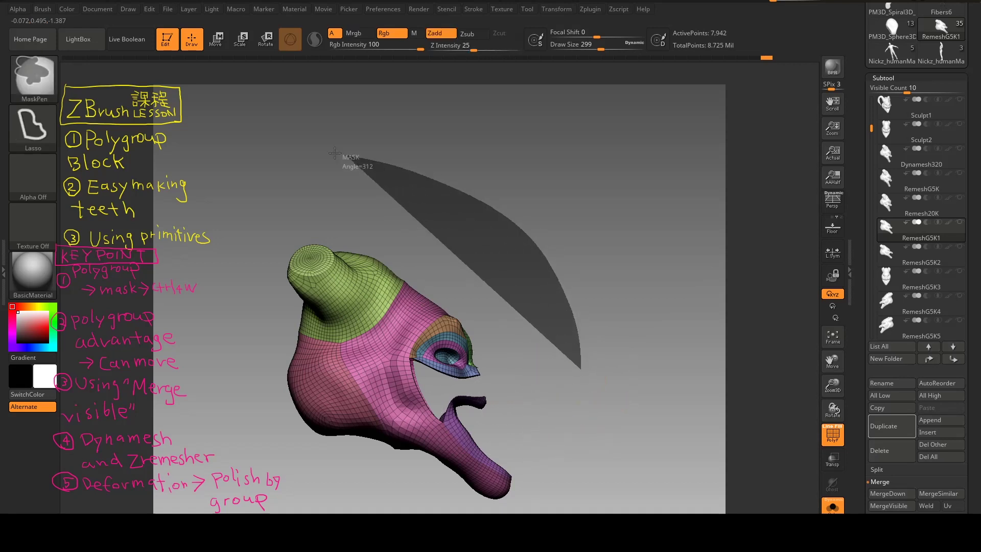
mouse_move(204, 237)
ctrl+mouse_down()
mouse_move(586, 444)
mouse_move(617, 387)
ctrl+mouse_up()
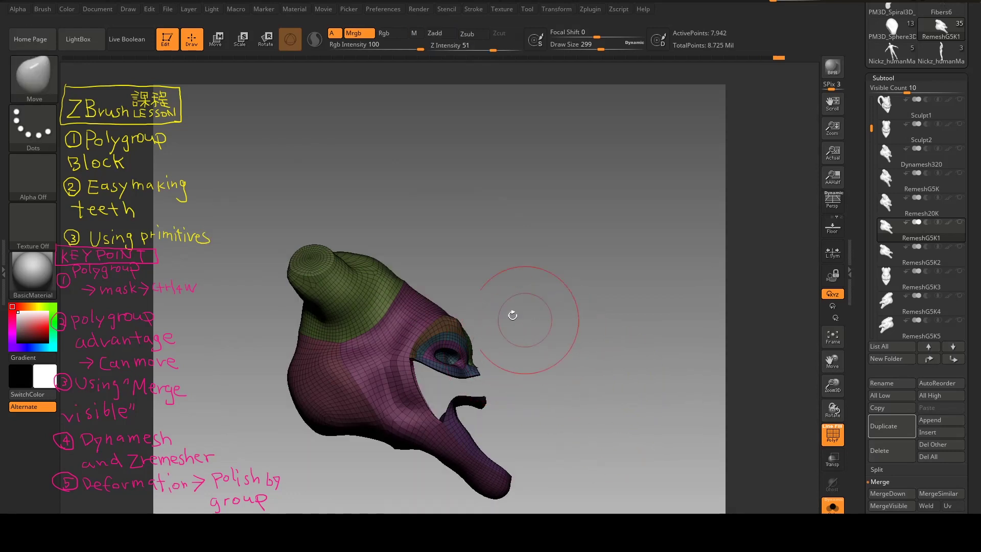
key(ctrl+shift)
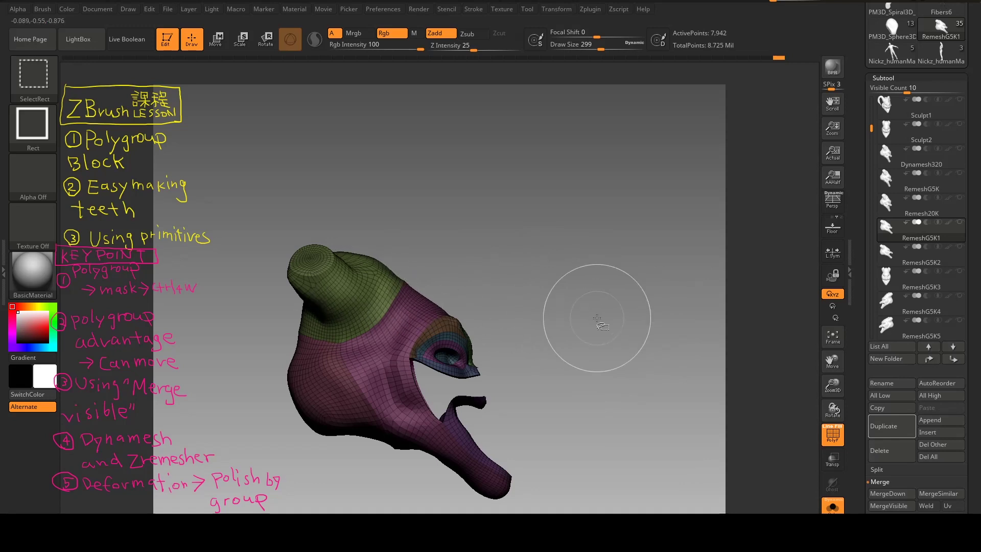
key(ctrl+z)
key(ctrl+shift)
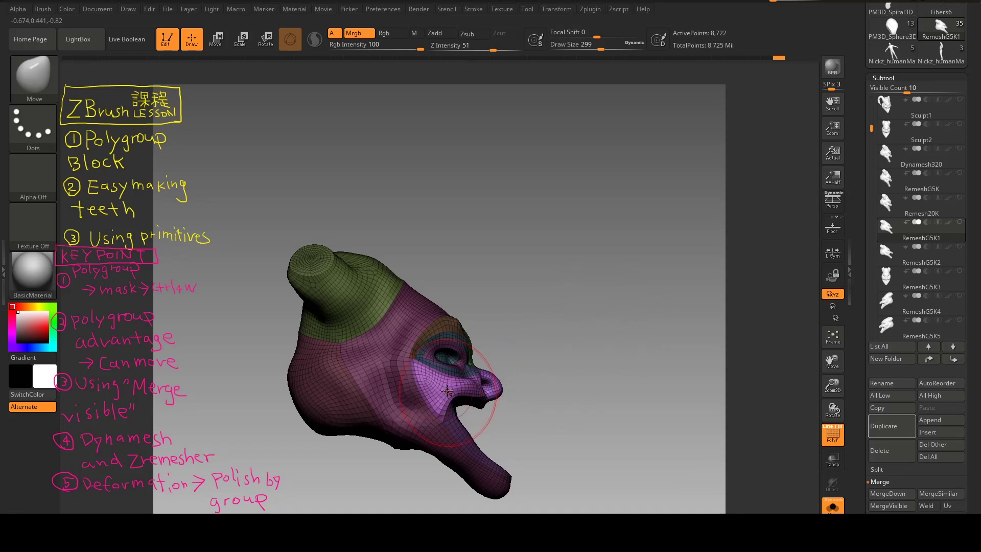
Test-scale the snout with the Transpose gizmo, undo it, then switch to RemeshG5K2.
click(215, 39)
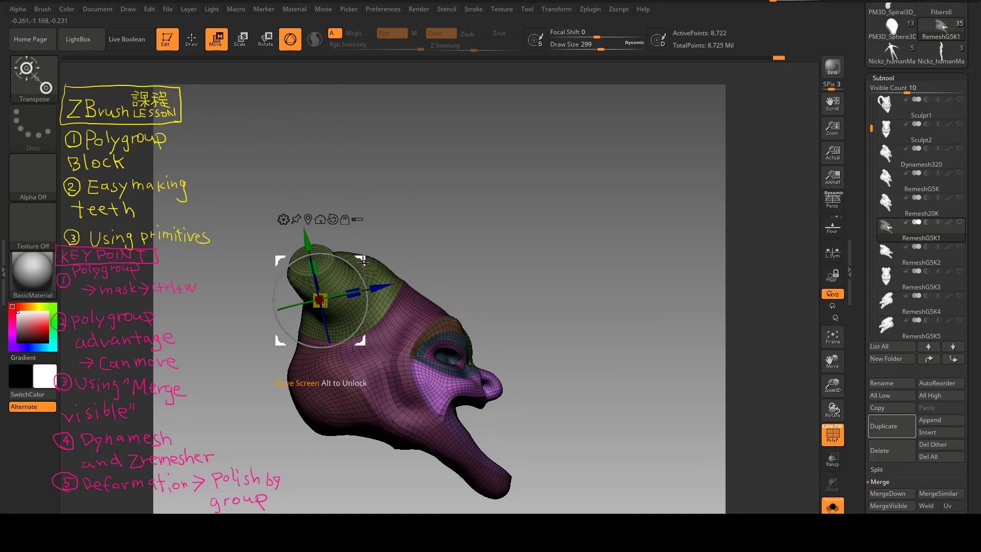
drag(367, 259, 387, 261)
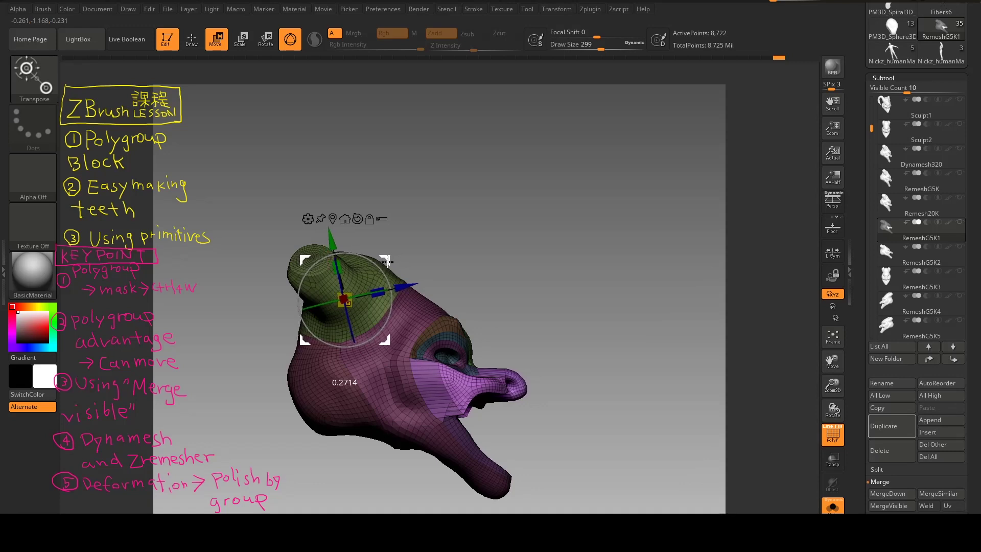
drag(388, 261, 382, 261)
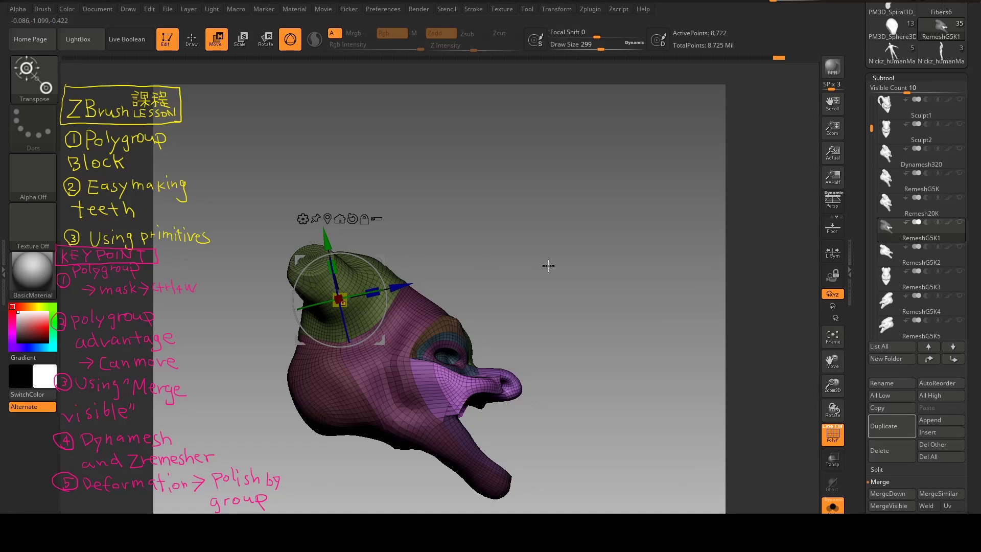
key(ctrl)
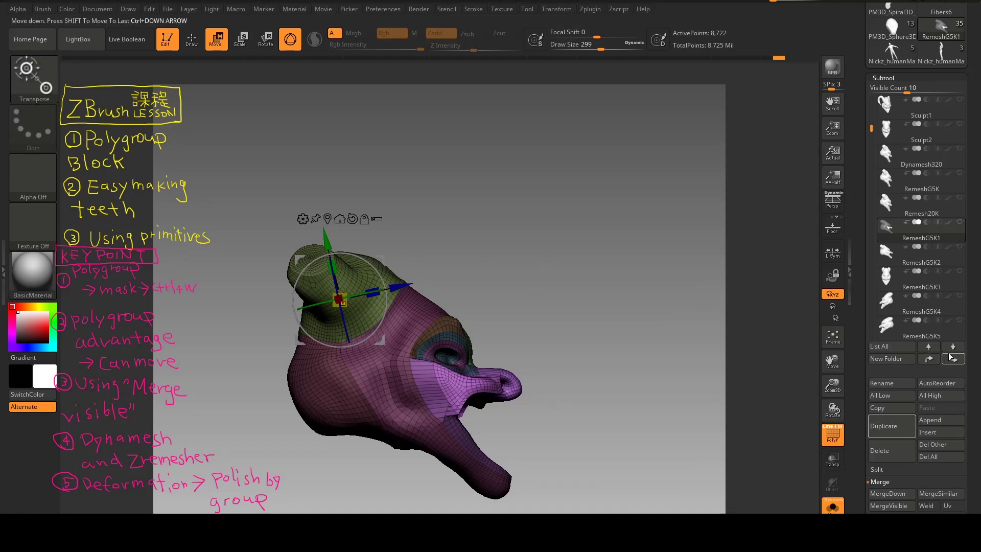
key(ctrl+z)
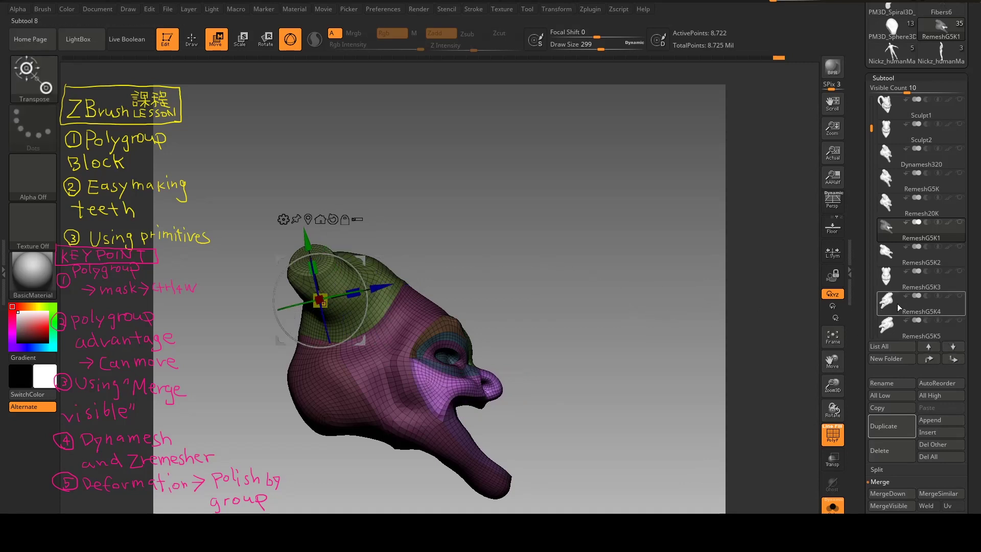
click(919, 262)
mouse_move(615, 287)
mouse_down()
mouse_move(556, 317)
mouse_move(609, 296)
mouse_up()
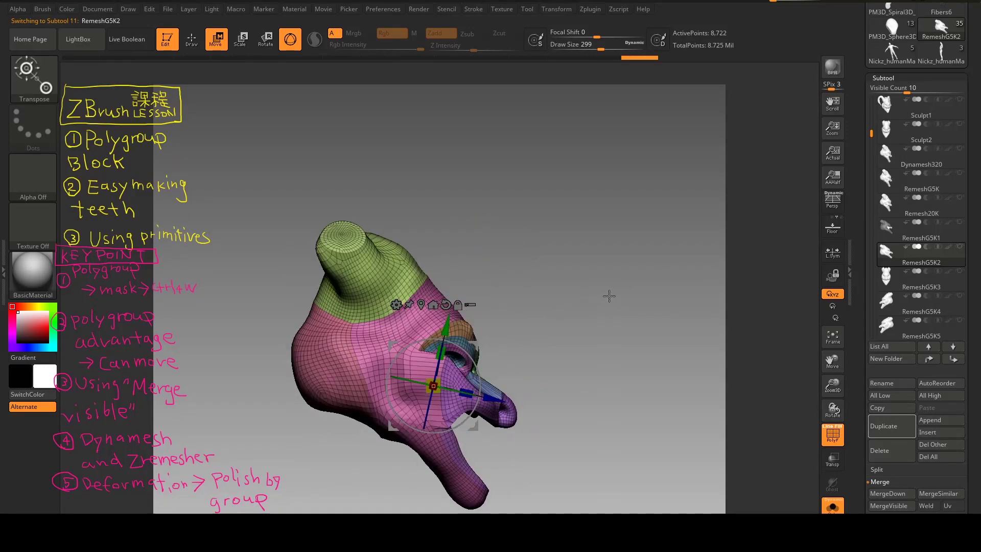